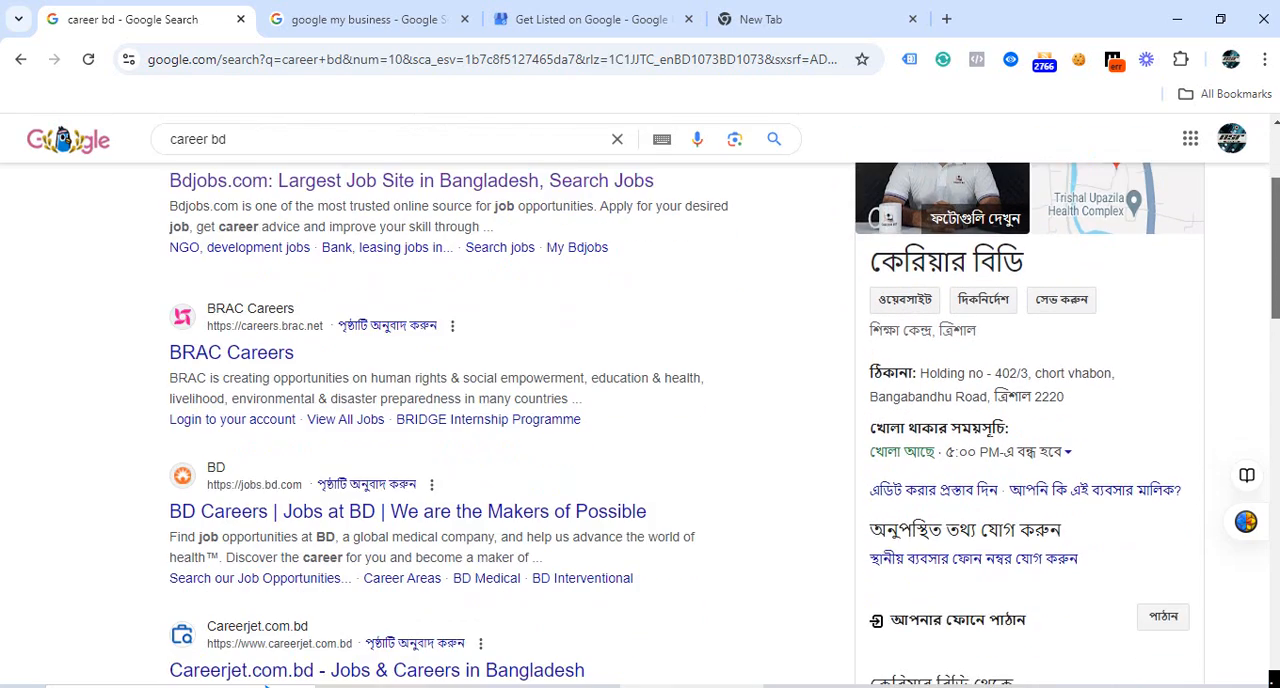
{"action": "scroll", "coordinate": [1058, 449], "scroll_direction": "down", "scroll_amount": 2}
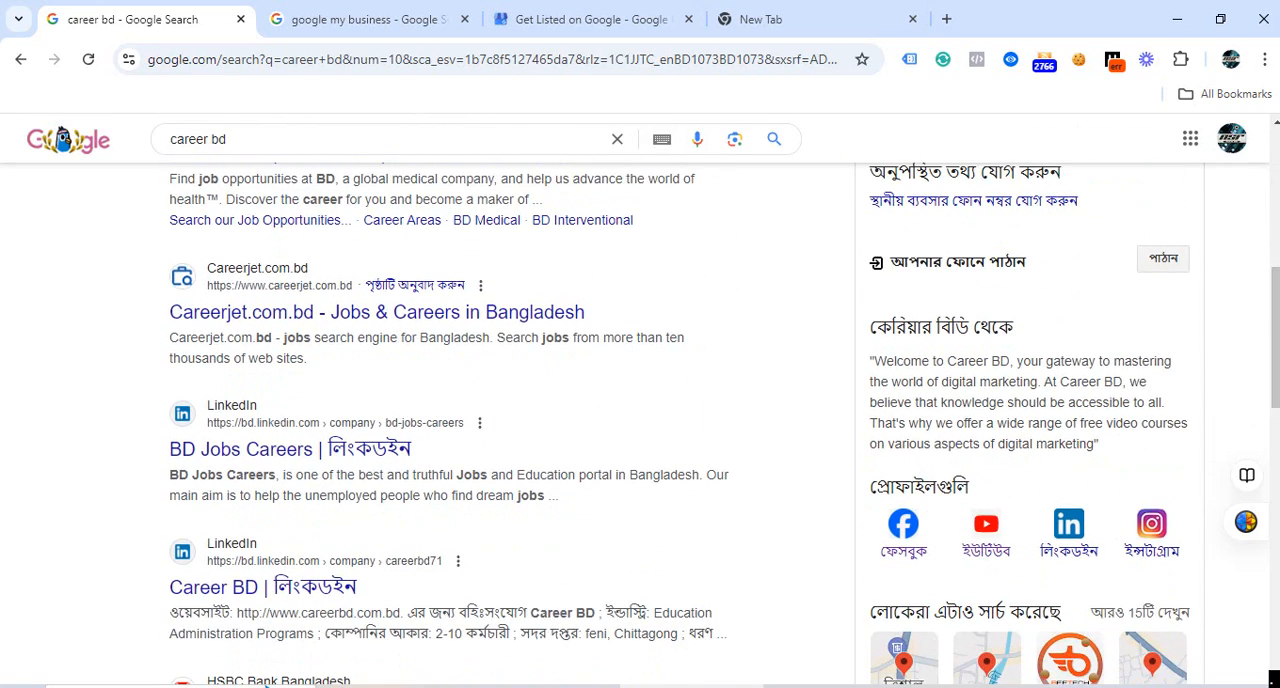
Review the Career BD business listing in the search results, the google my business results and the Google Business Profile overview page.
{"action": "scroll", "coordinate": [1054, 500], "scroll_direction": "up", "scroll_amount": 2}
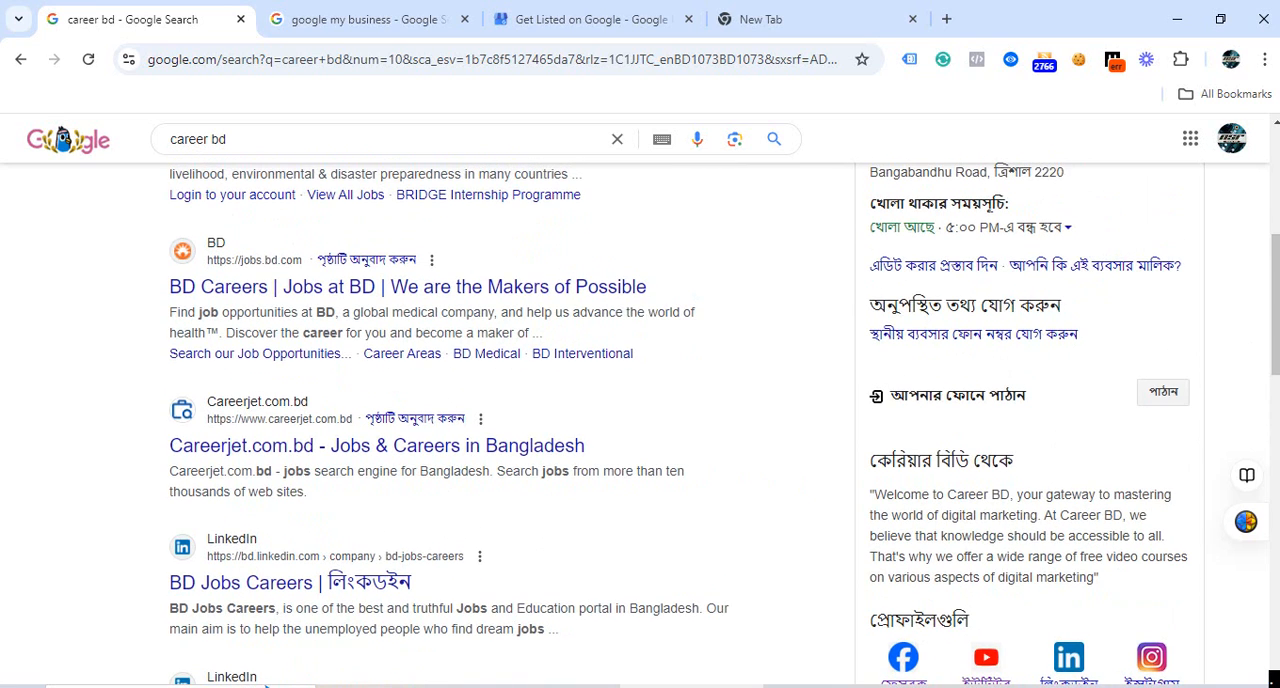
{"action": "scroll", "coordinate": [1275, 305], "scroll_direction": "up", "scroll_amount": 3}
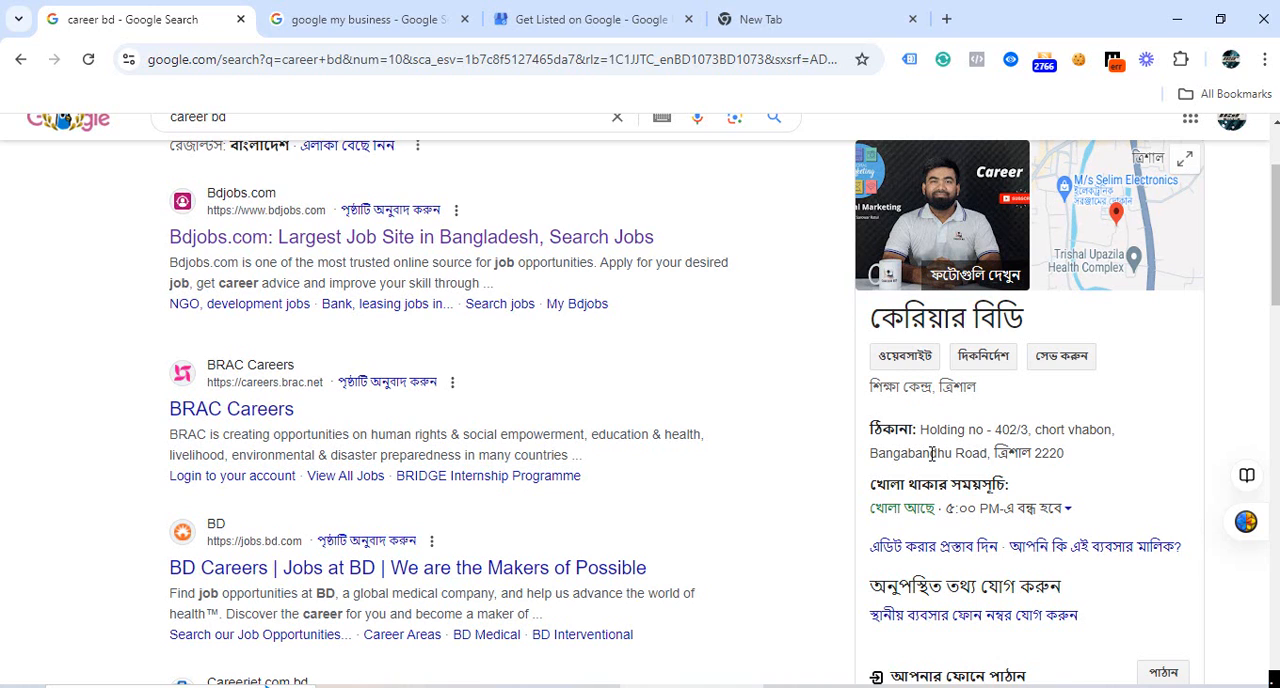
{"action": "left_click_drag", "start_coordinate": [1277, 236], "coordinate": [1277, 208]}
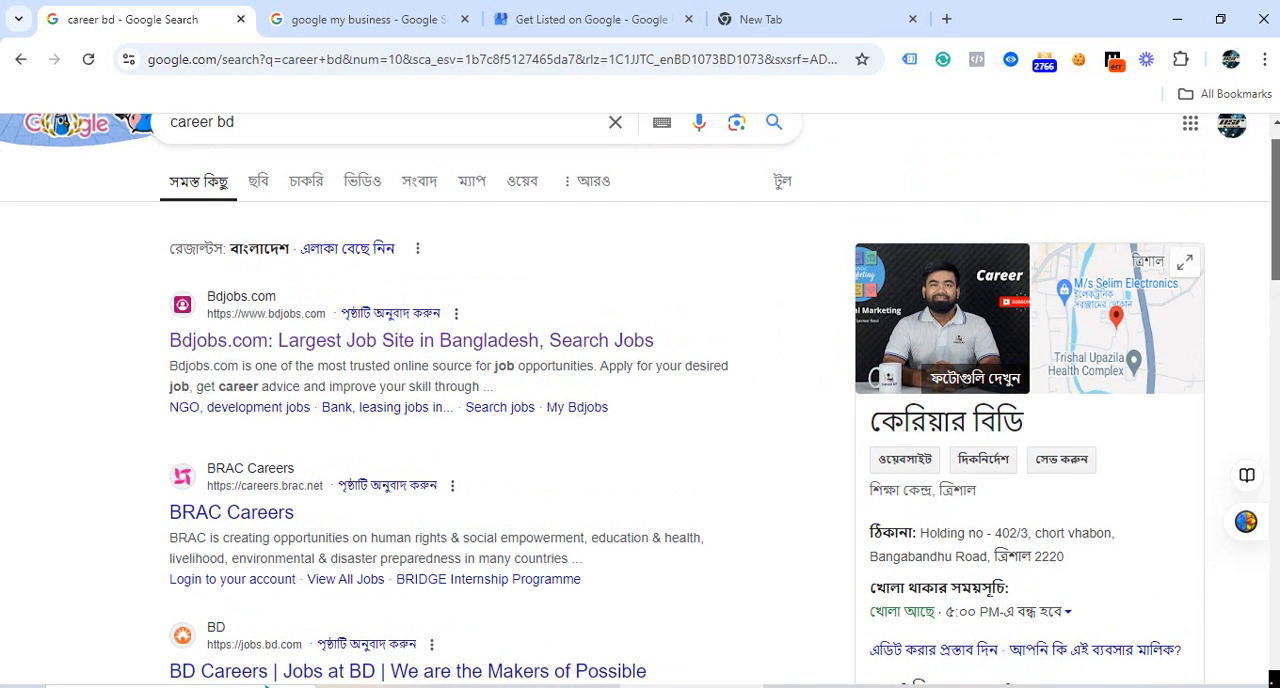
{"action": "mouse_move", "coordinate": [1277, 208]}
{"action": "left_mouse_down"}
{"action": "mouse_move", "coordinate": [1277, 259]}
{"action": "mouse_move", "coordinate": [1277, 195]}
{"action": "left_mouse_up"}
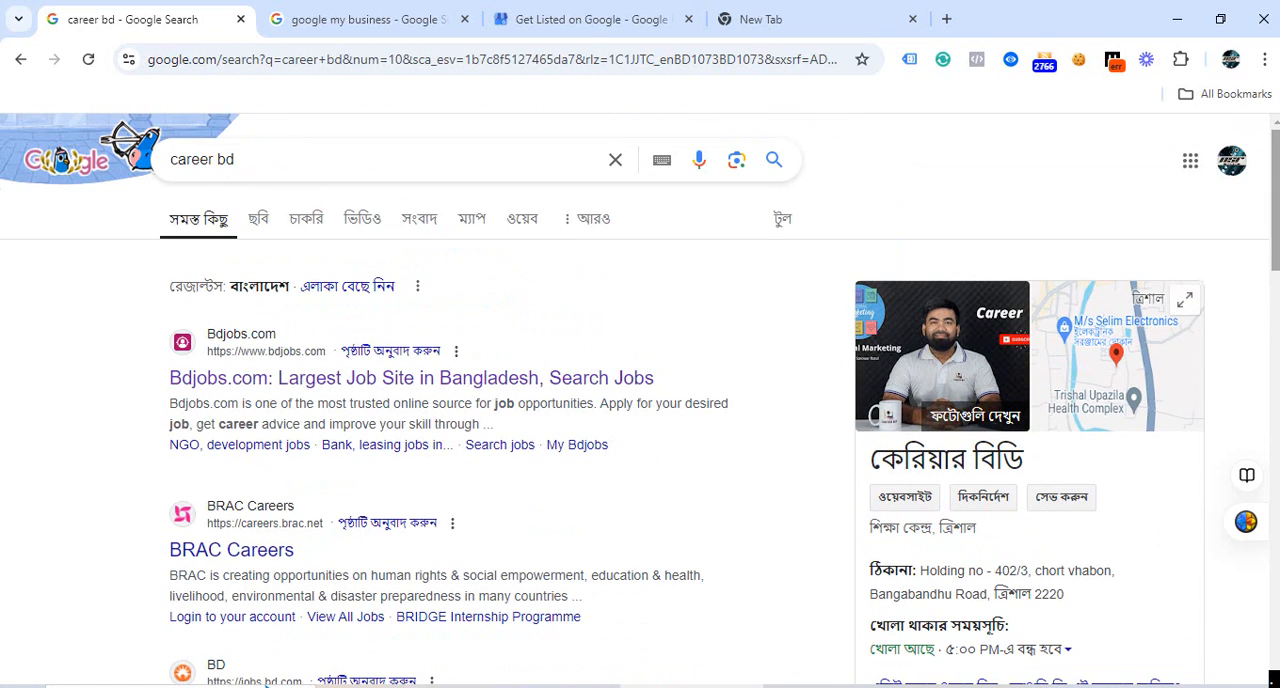
{"action": "left_click", "coordinate": [588, 22]}
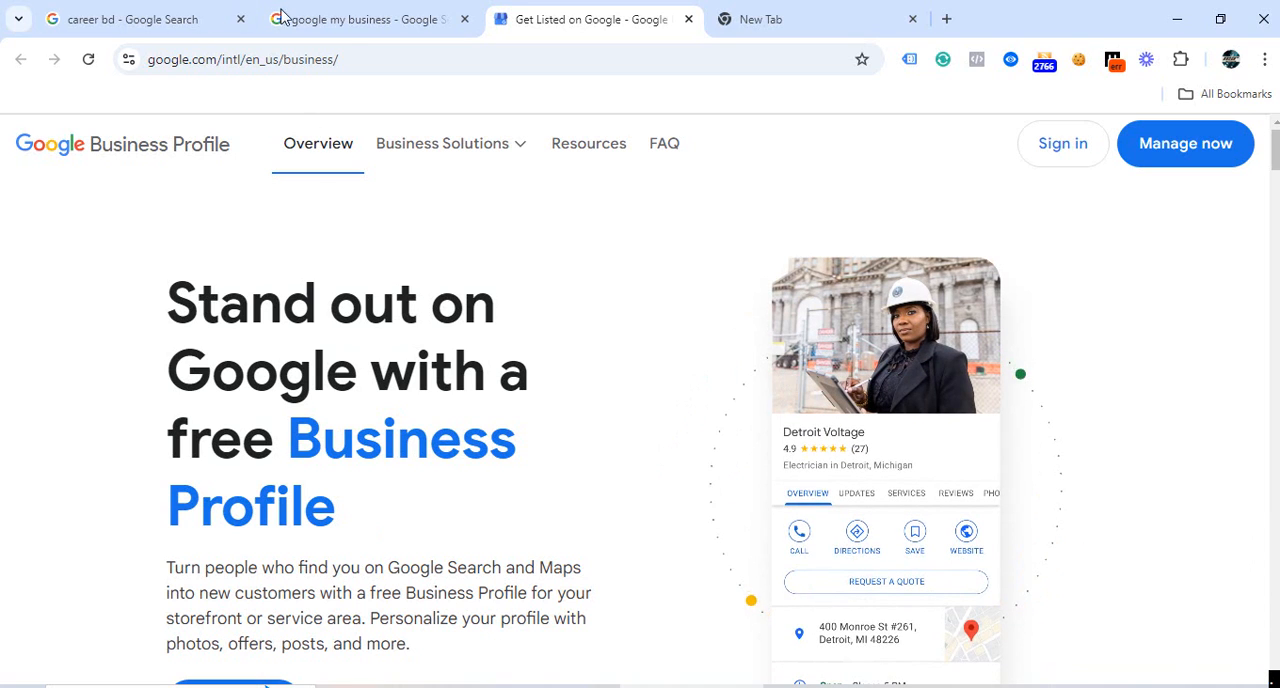
{"action": "left_click", "coordinate": [362, 25]}
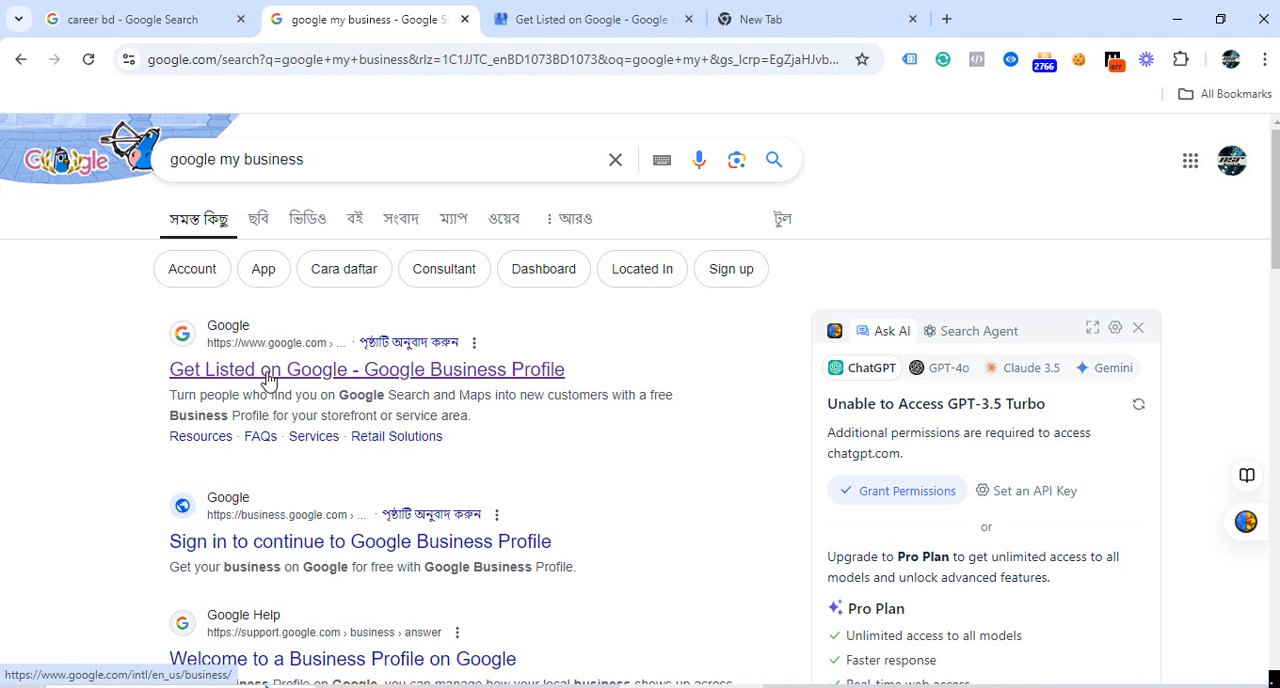
{"action": "left_click", "coordinate": [560, 30]}
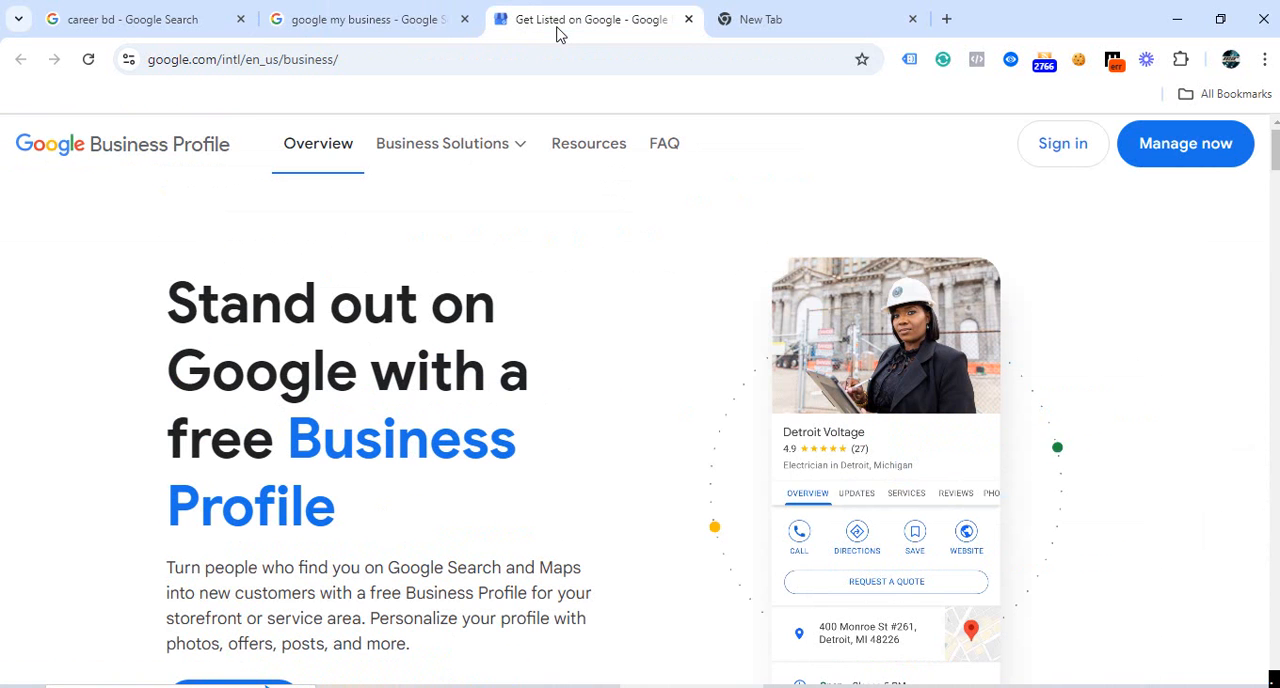
{"action": "left_click", "coordinate": [307, 34]}
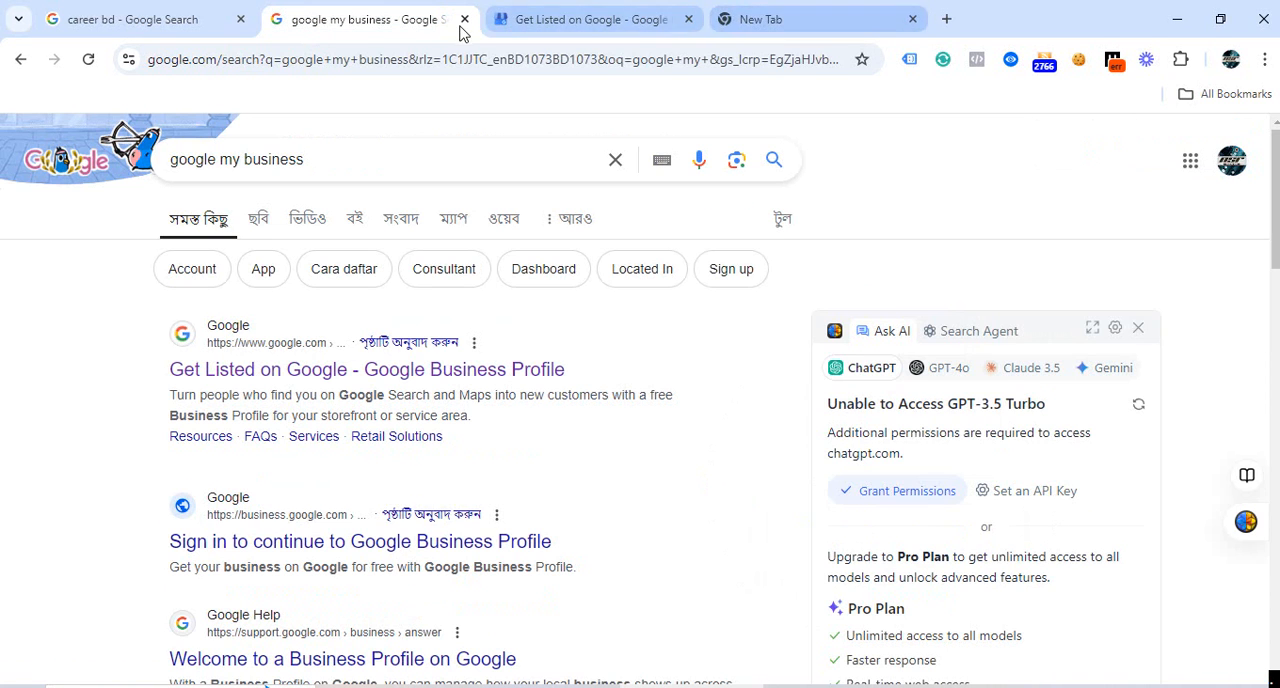
Open Business Profile Manager from the Google apps on a new tab page and sign in to start a new profile.
{"action": "left_click", "coordinate": [752, 20]}
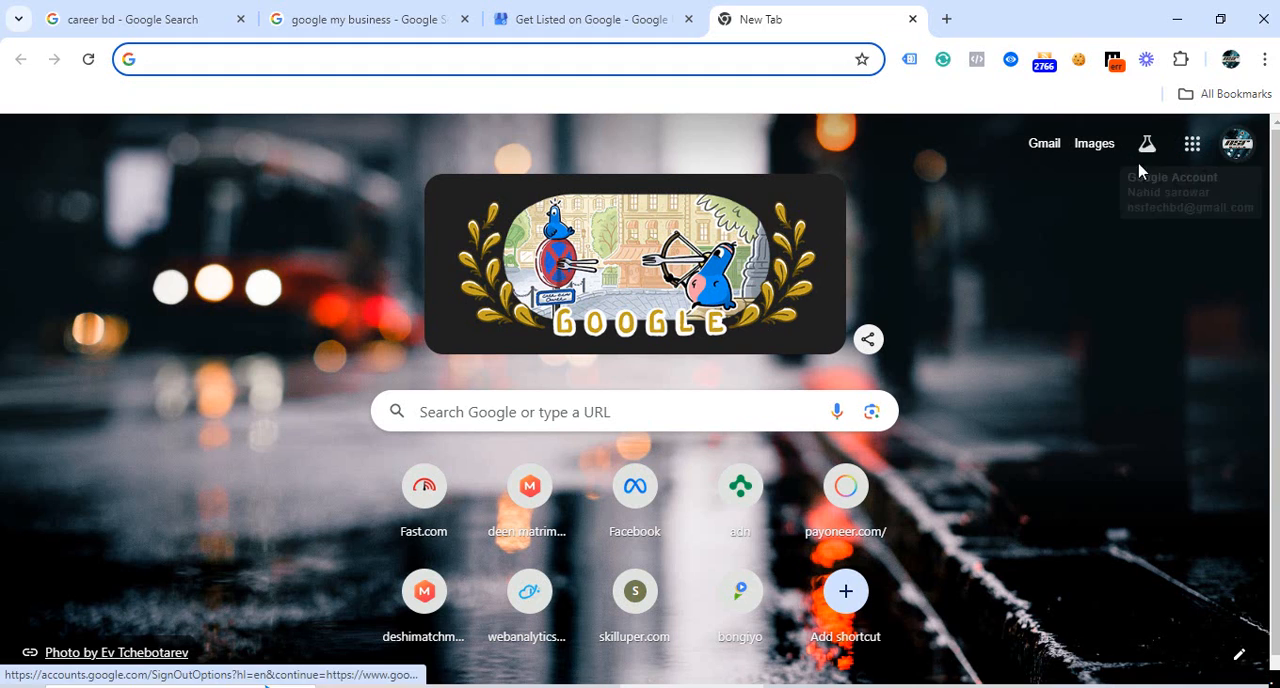
{"action": "left_click", "coordinate": [1194, 147]}
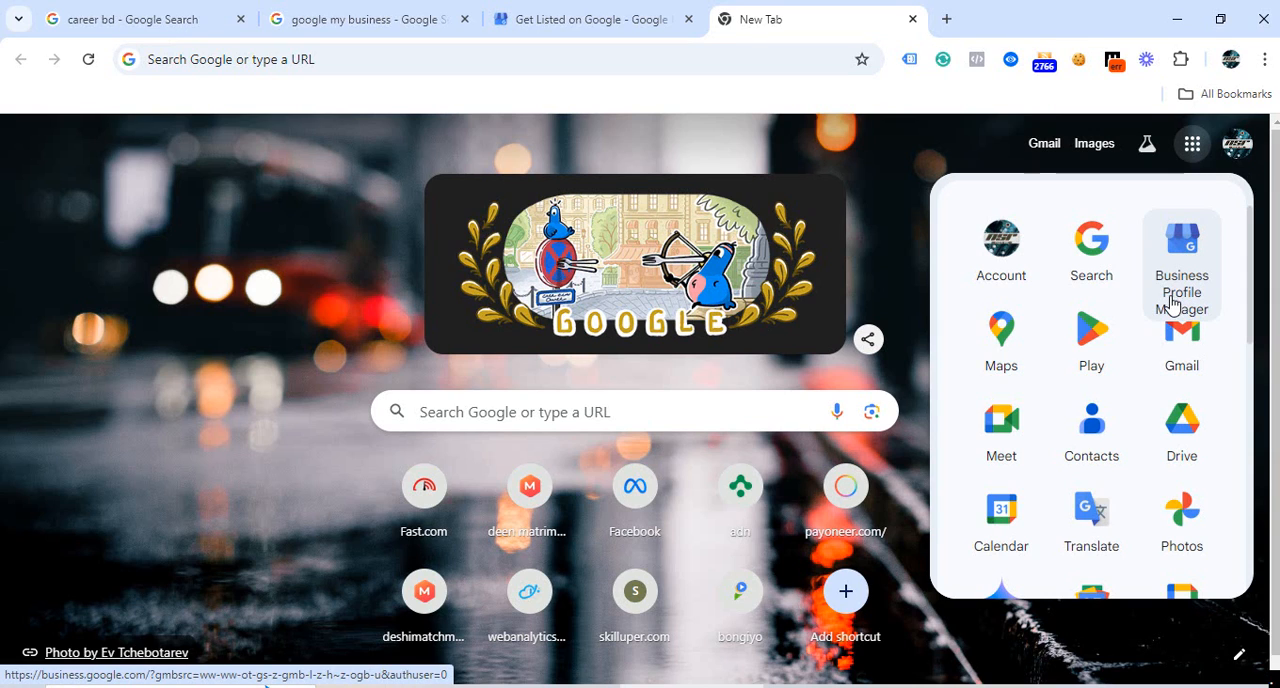
{"action": "left_click", "coordinate": [1180, 265]}
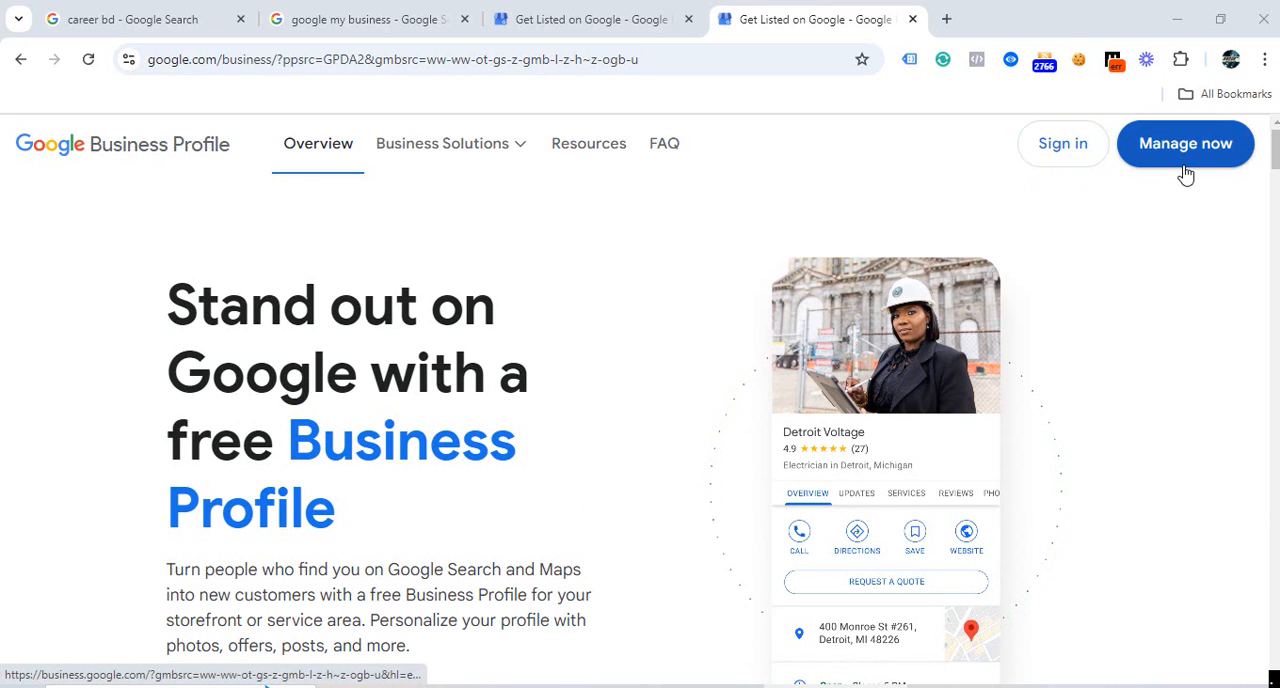
{"action": "left_click", "coordinate": [1063, 166]}
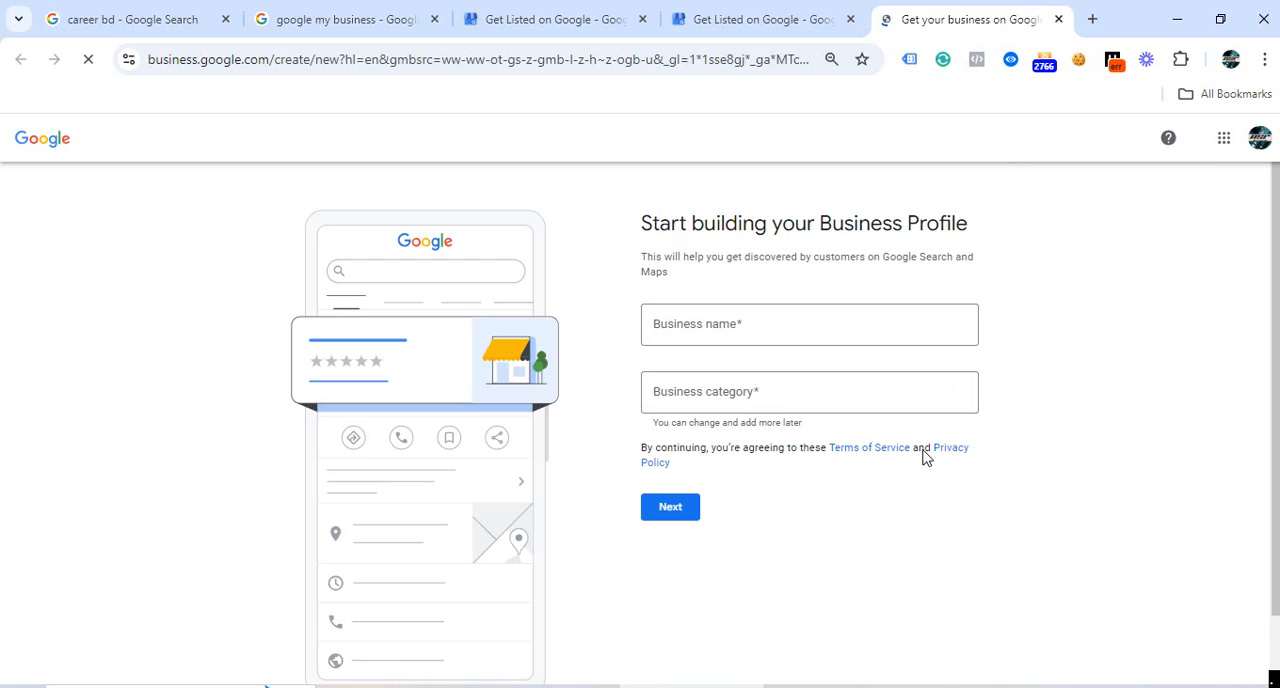
Enter "career bd marketing school" as the business name and choose to create a business with this name.
{"action": "left_click", "coordinate": [677, 326]}
{"action": "type", "text": "i"}
{"action": "key", "text": "BackSpace"}
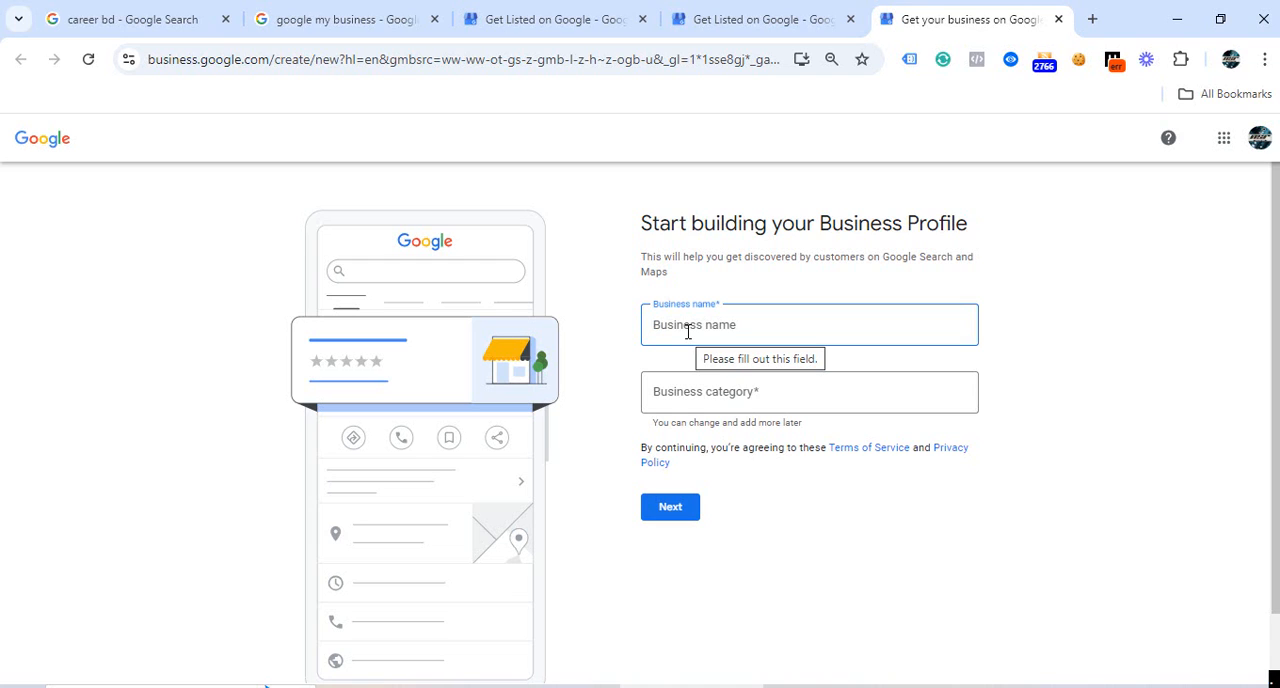
{"action": "type", "text": "c"}
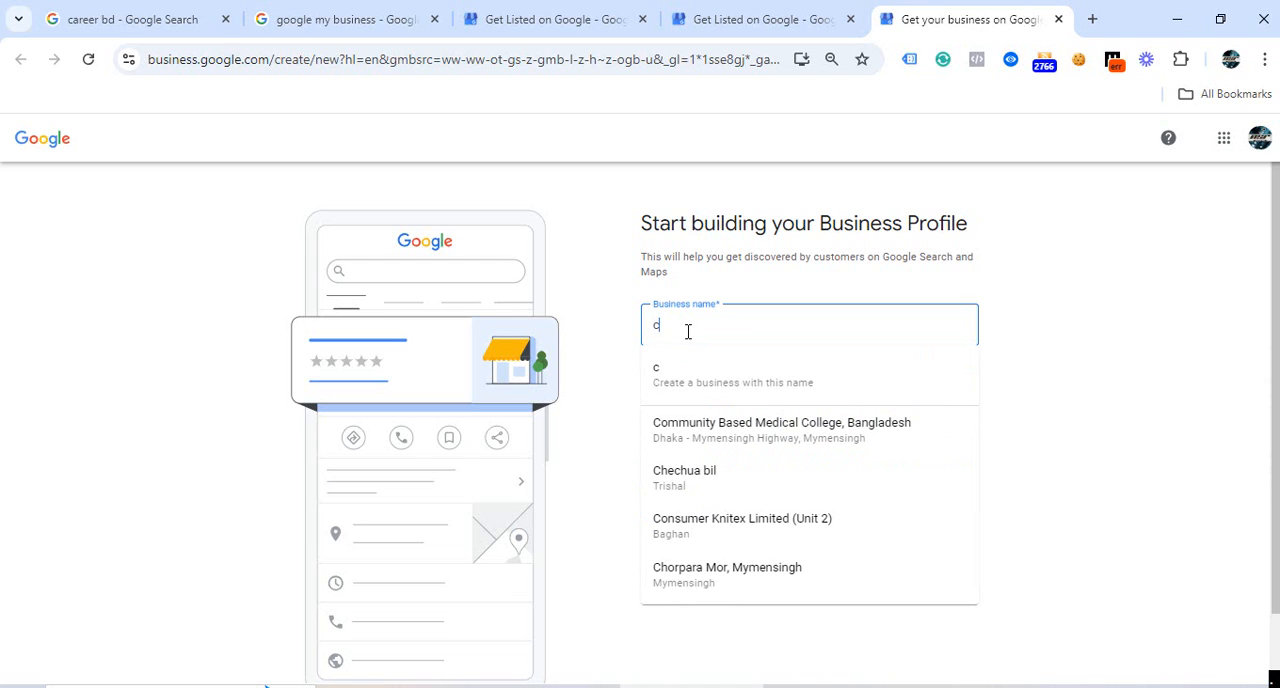
{"action": "type", "text": "areer"}
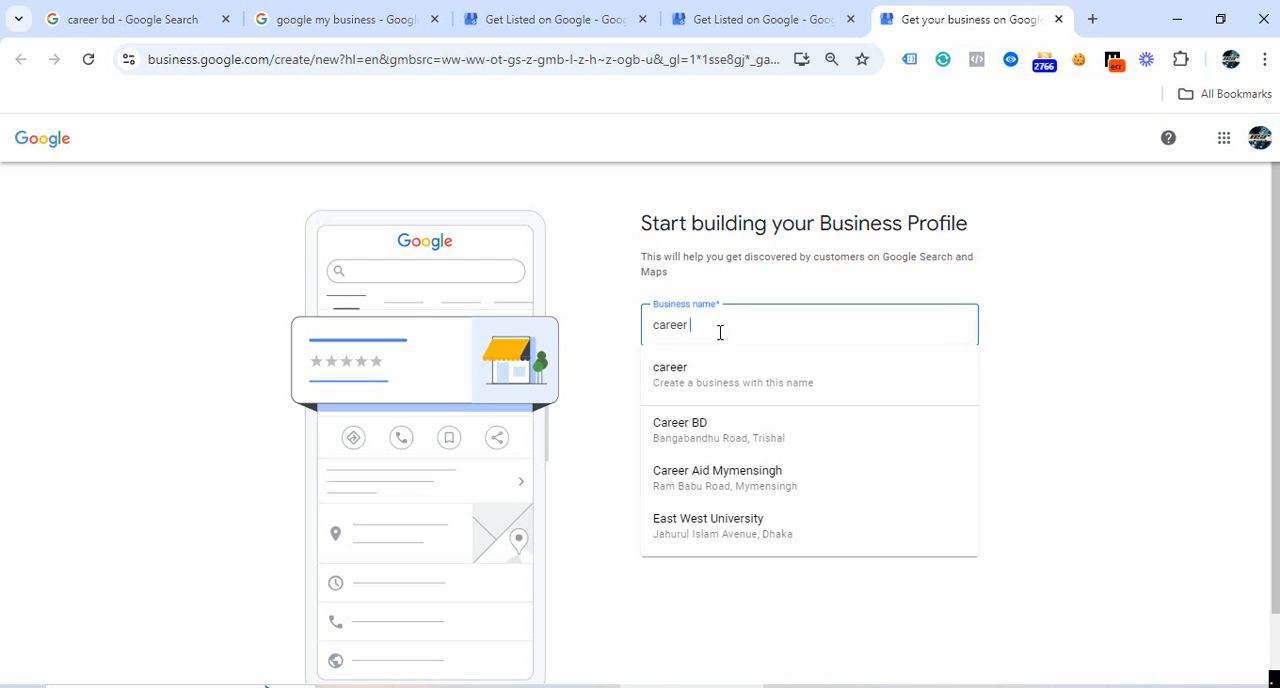
{"action": "type", "text": "bd marketing "}
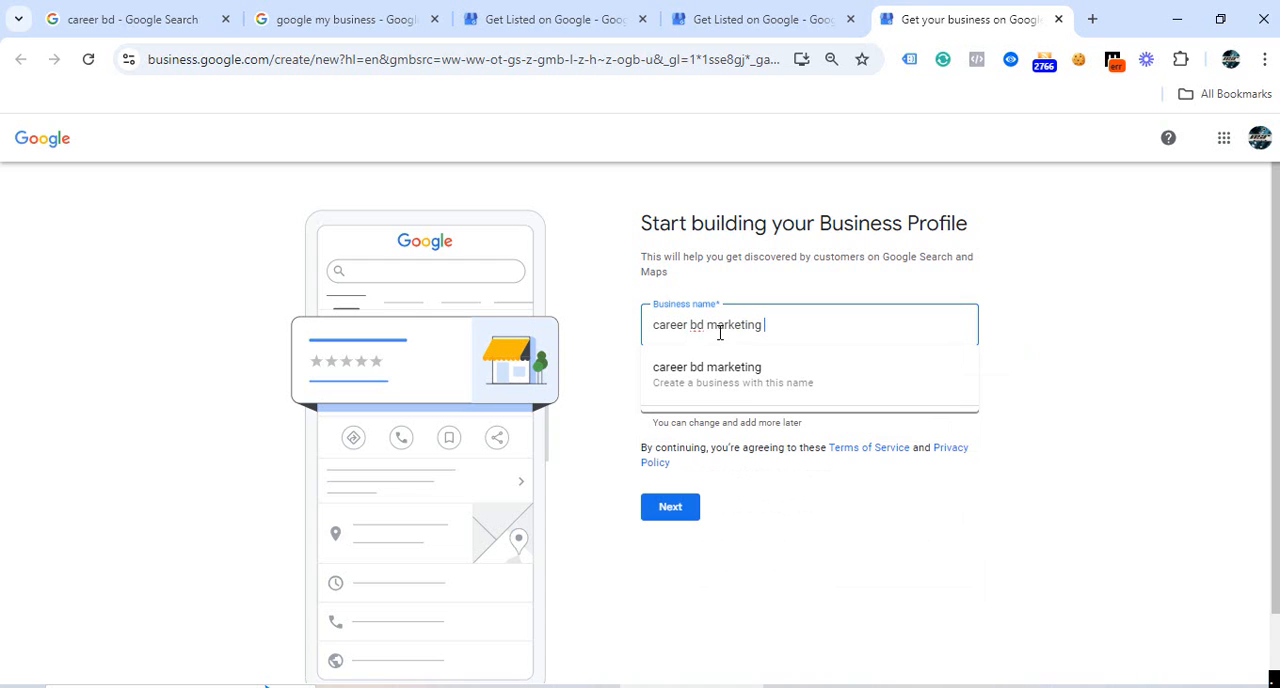
{"action": "type", "text": "scho"}
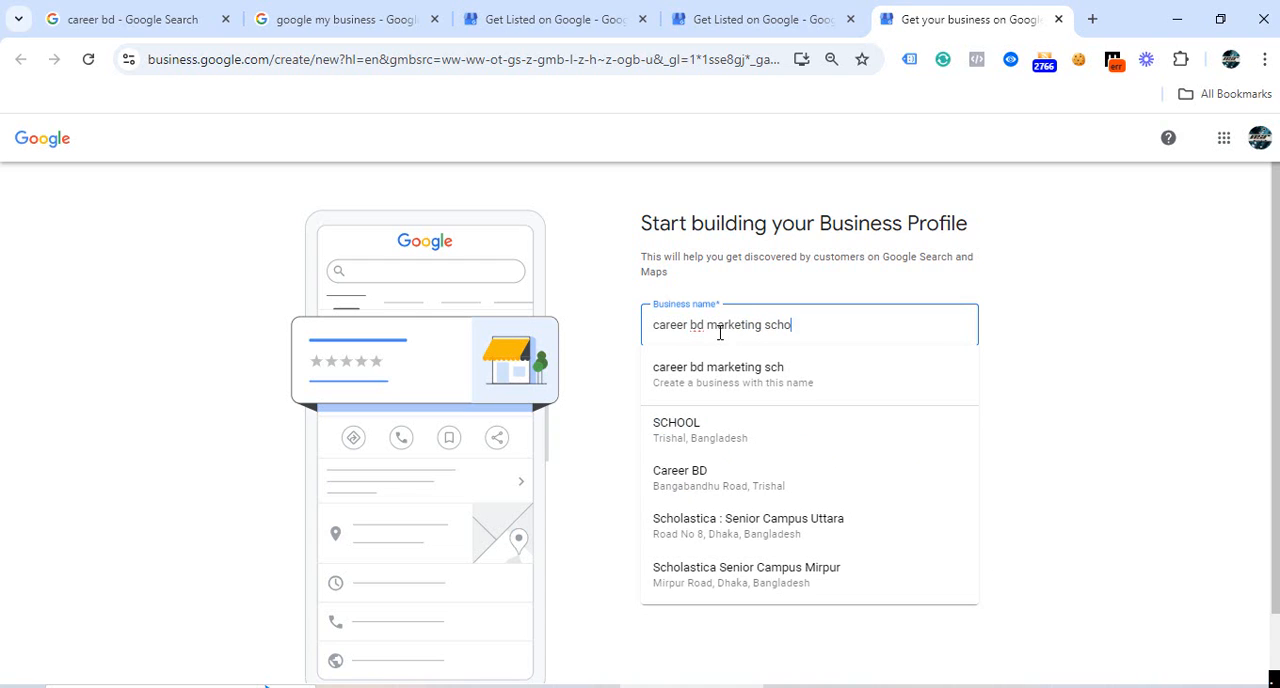
{"action": "type", "text": "ol"}
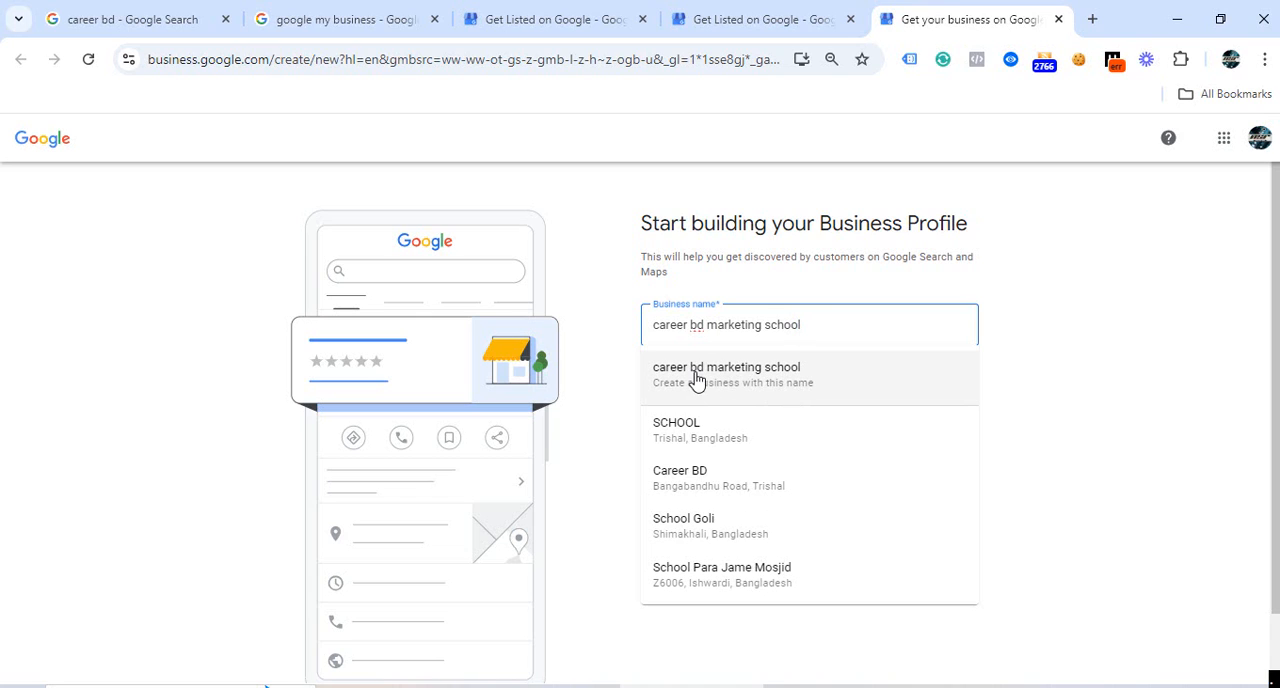
{"action": "left_click", "coordinate": [698, 383]}
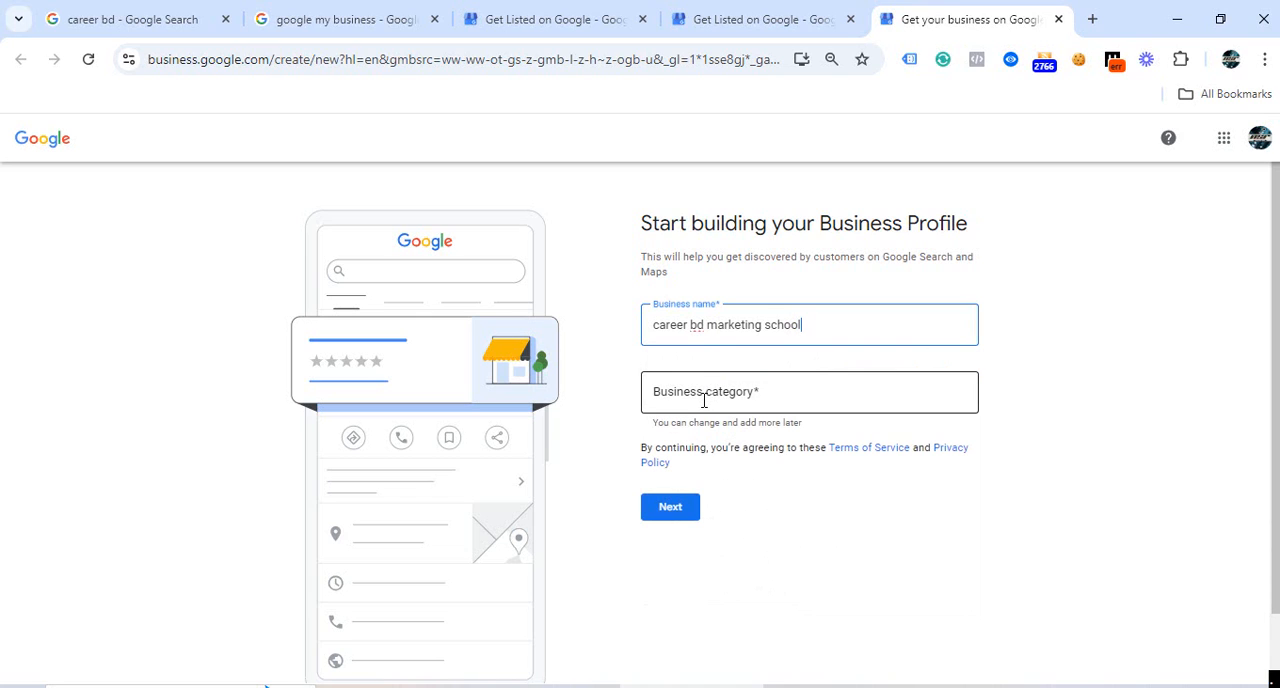
Set the business category to Marketing agency and continue to the location question.
{"action": "left_click", "coordinate": [702, 401]}
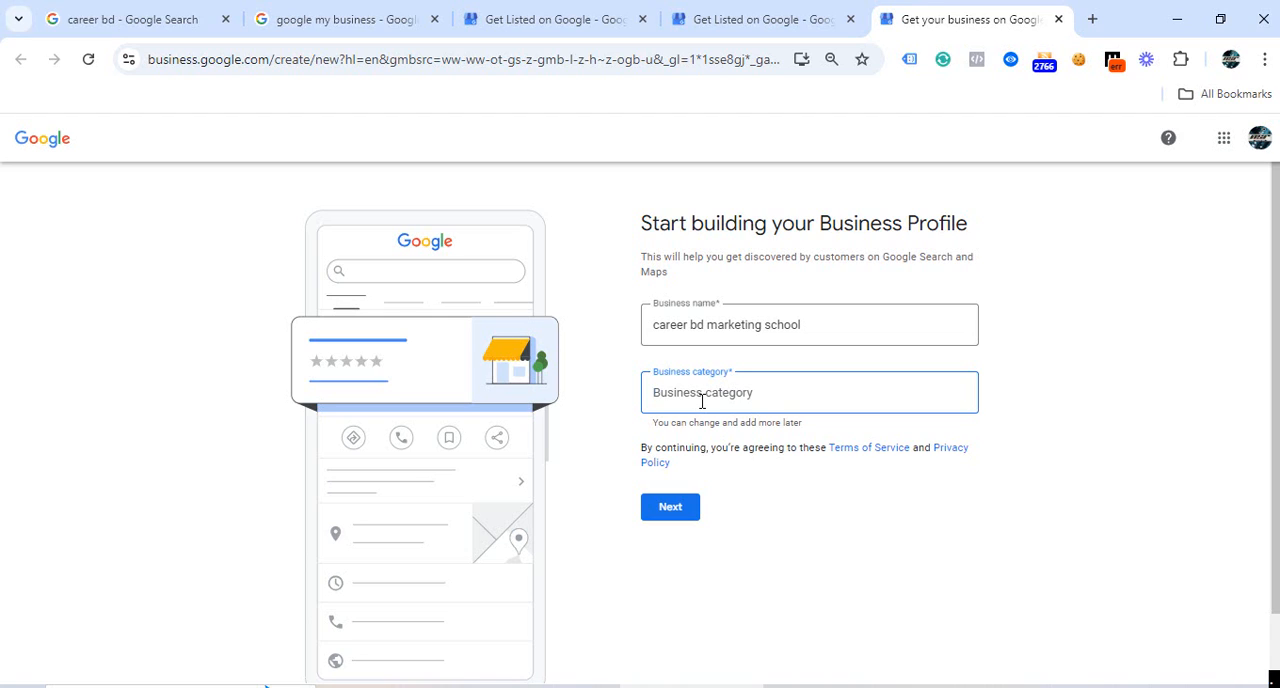
{"action": "type", "text": "mark"}
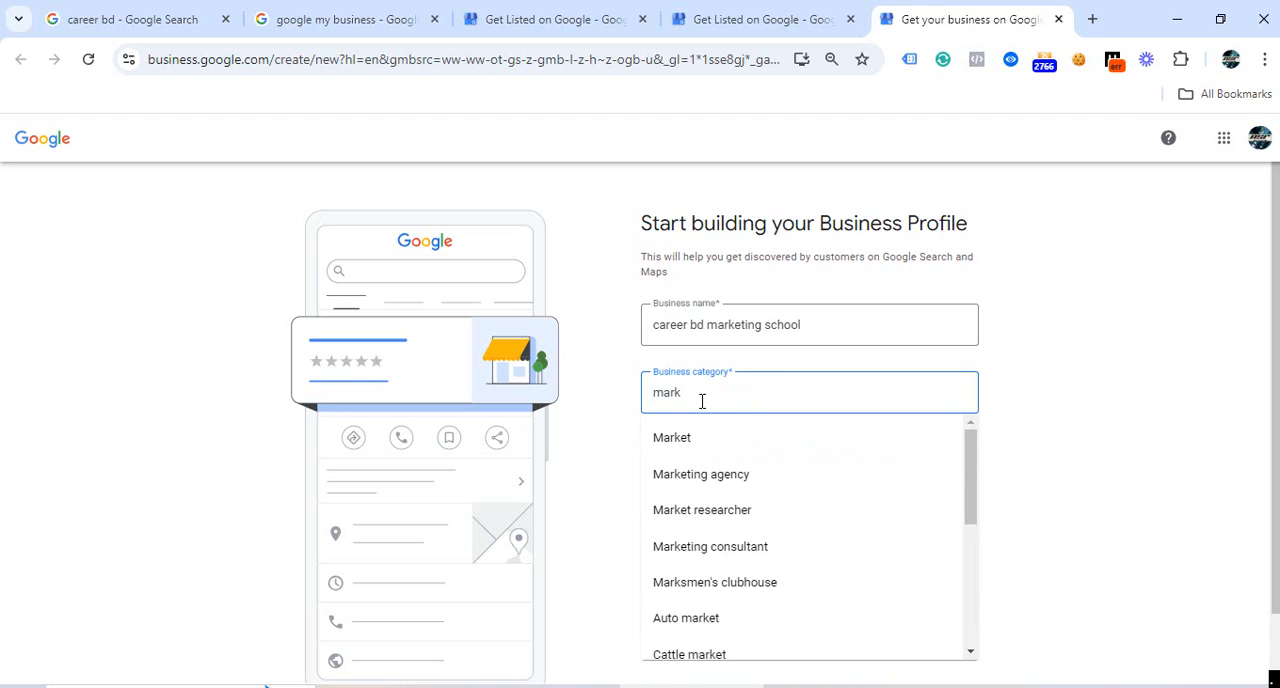
{"action": "left_click", "coordinate": [689, 478]}
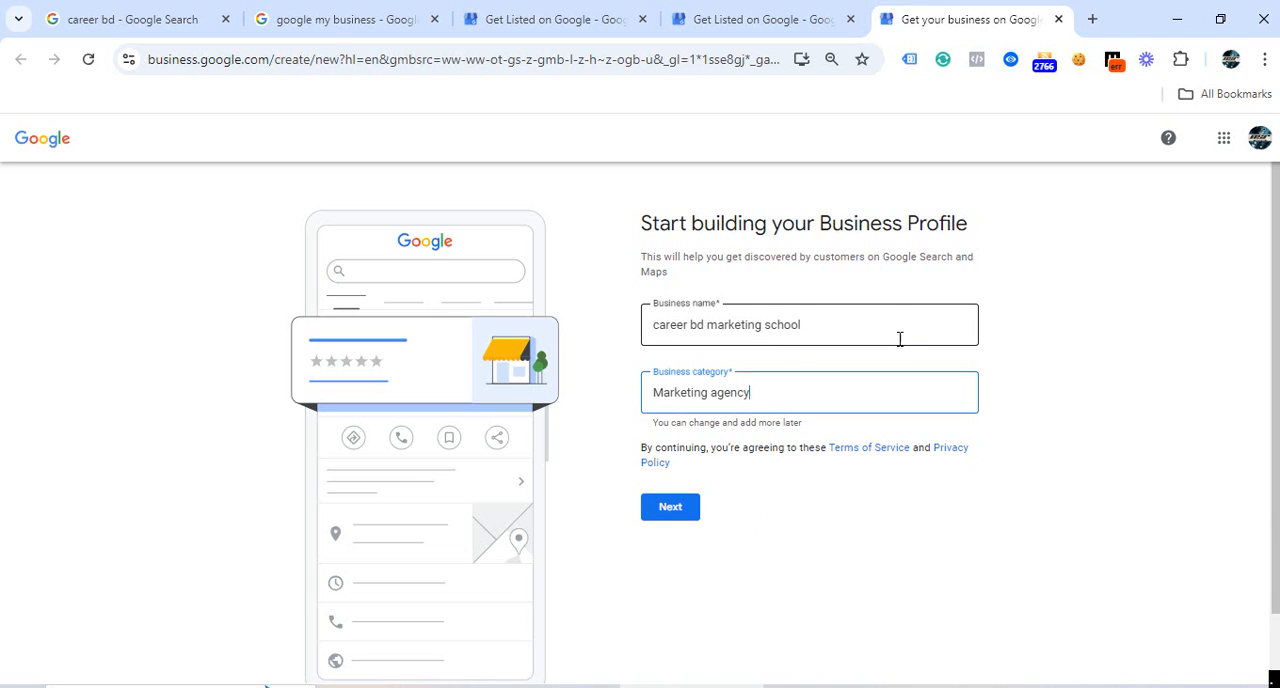
{"action": "left_click", "coordinate": [651, 514]}
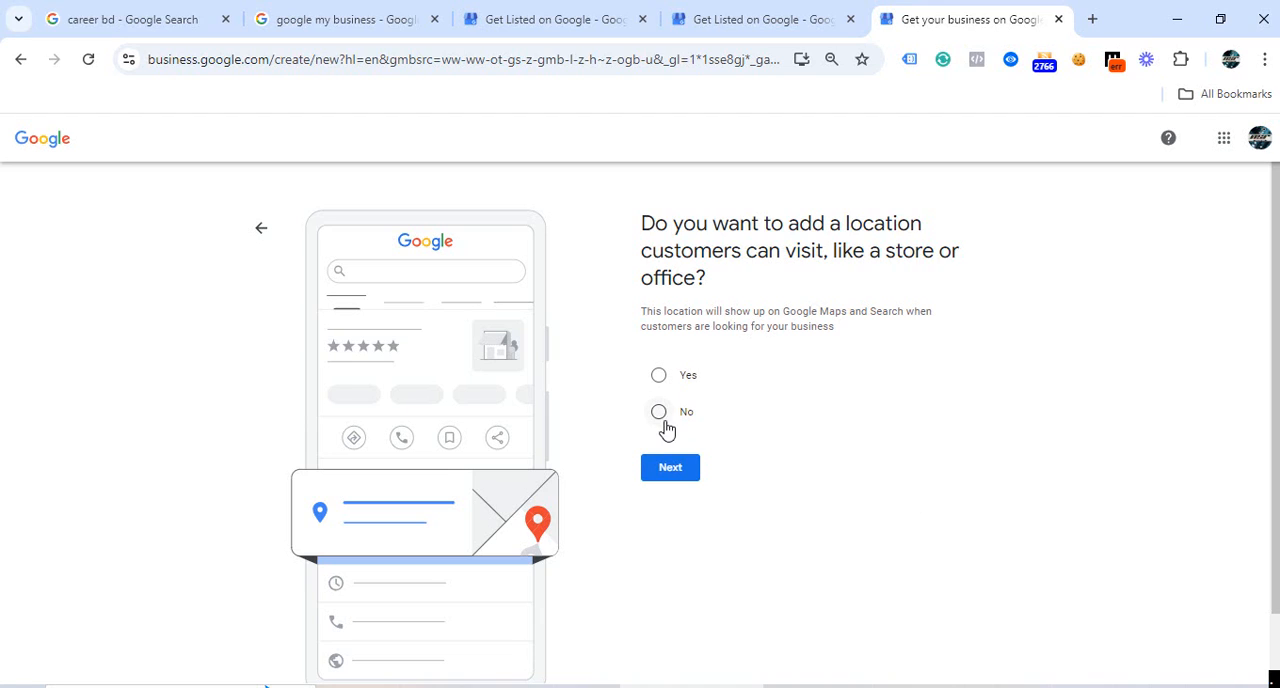
Decline adding a location customers can visit, add Bangladesh as the service area, and continue to the contact details.
{"action": "left_click", "coordinate": [659, 412]}
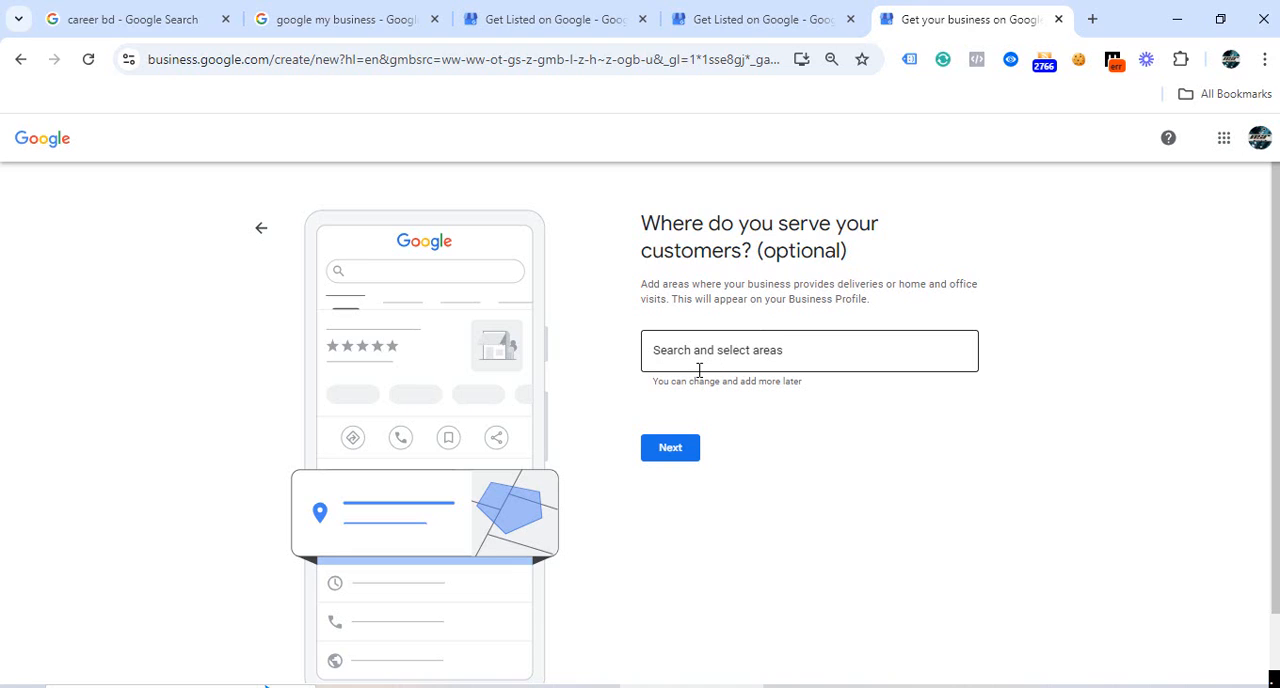
{"action": "left_click", "coordinate": [660, 359]}
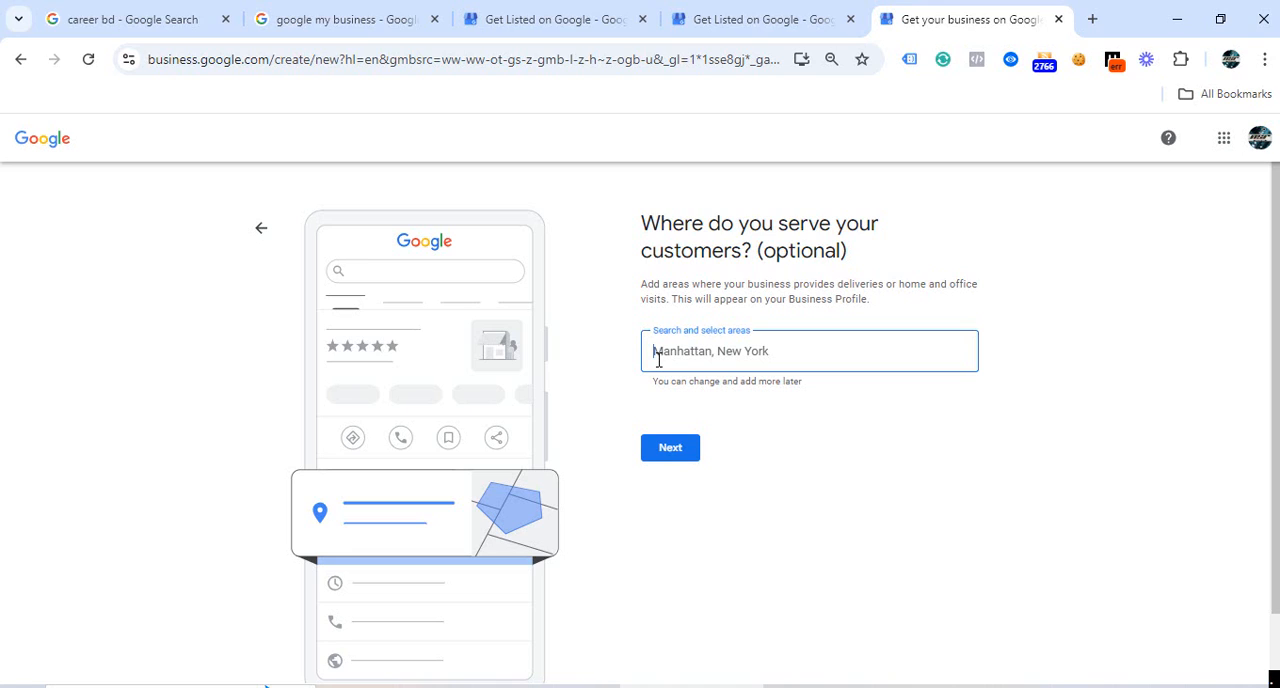
{"action": "type", "text": "bang"}
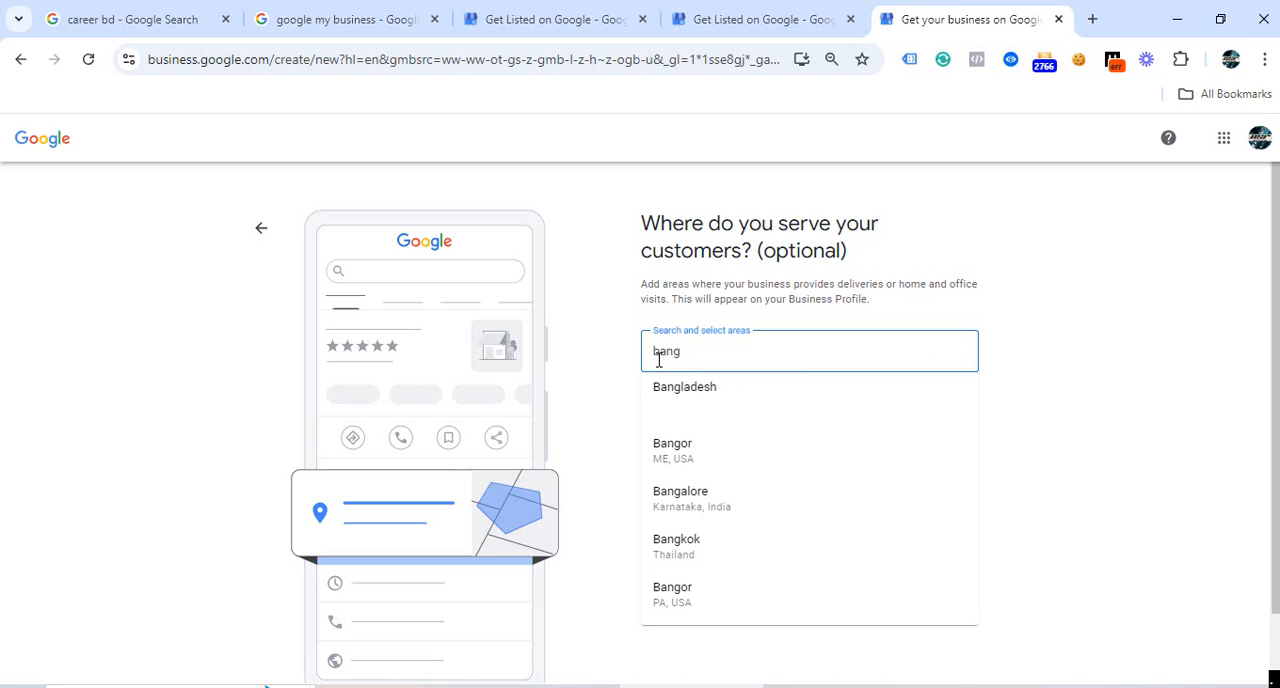
{"action": "left_click", "coordinate": [666, 390]}
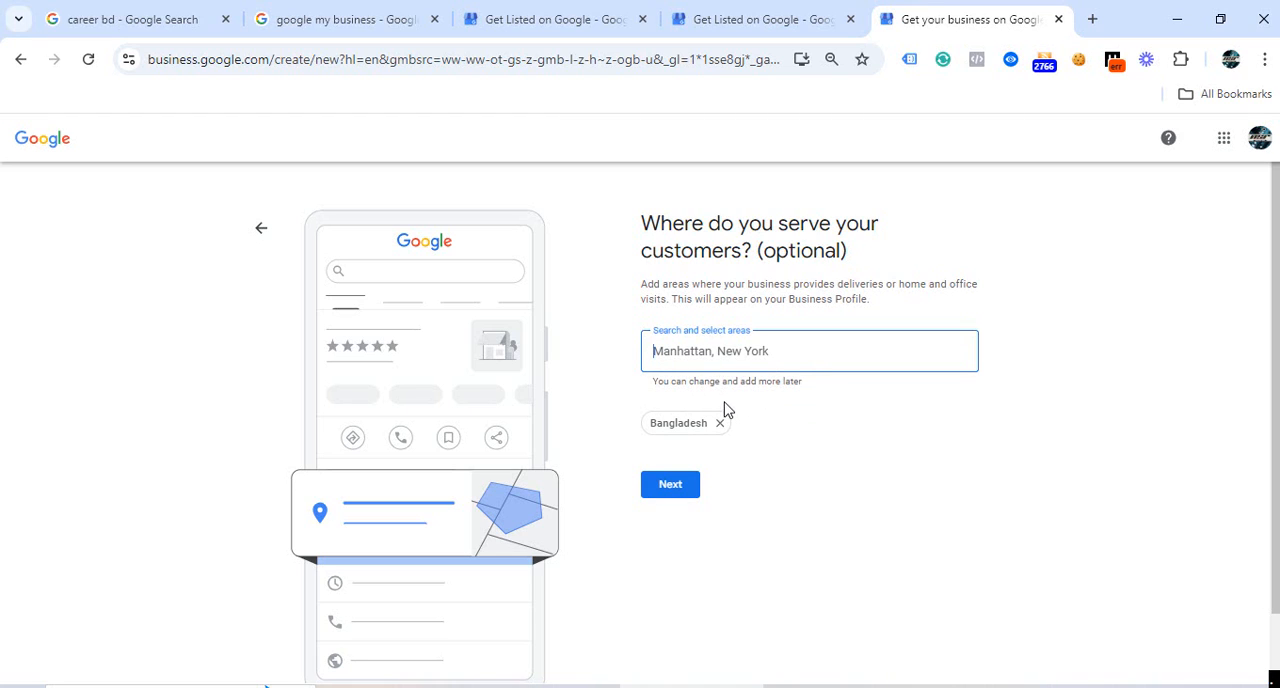
{"action": "left_click", "coordinate": [669, 505]}
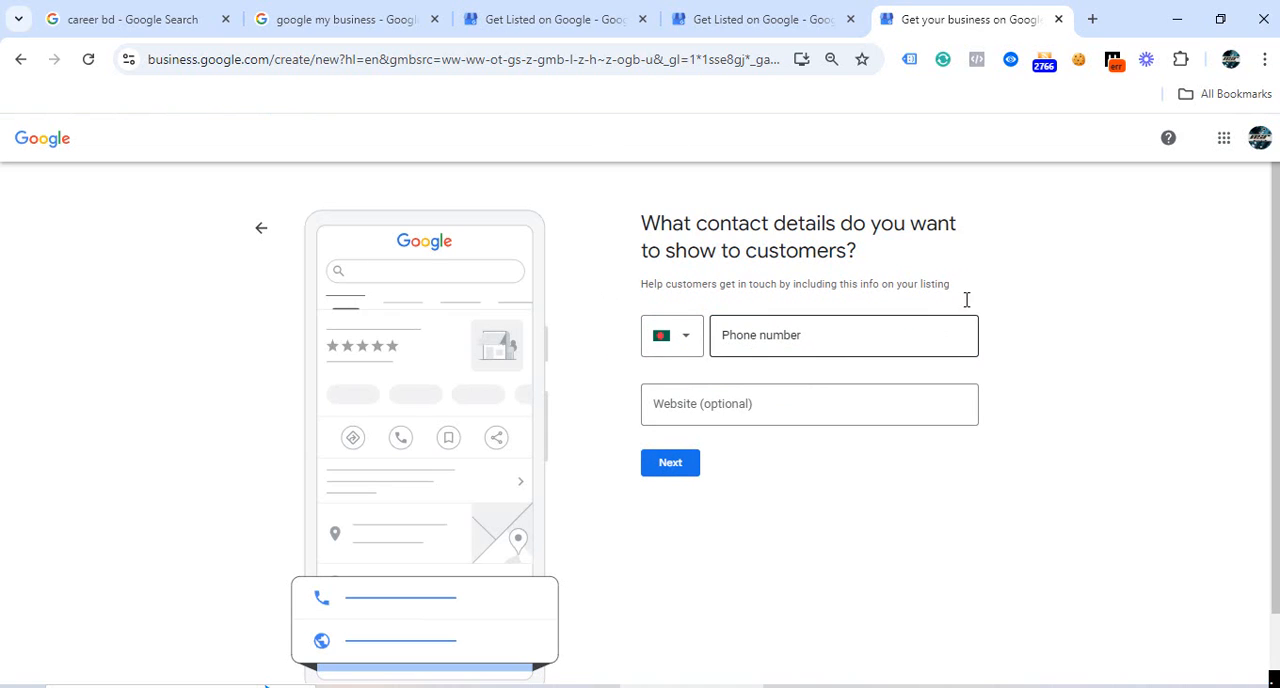
Enter the business phone number as the customer contact, leave the website empty, and continue.
{"action": "left_click", "coordinate": [733, 337]}
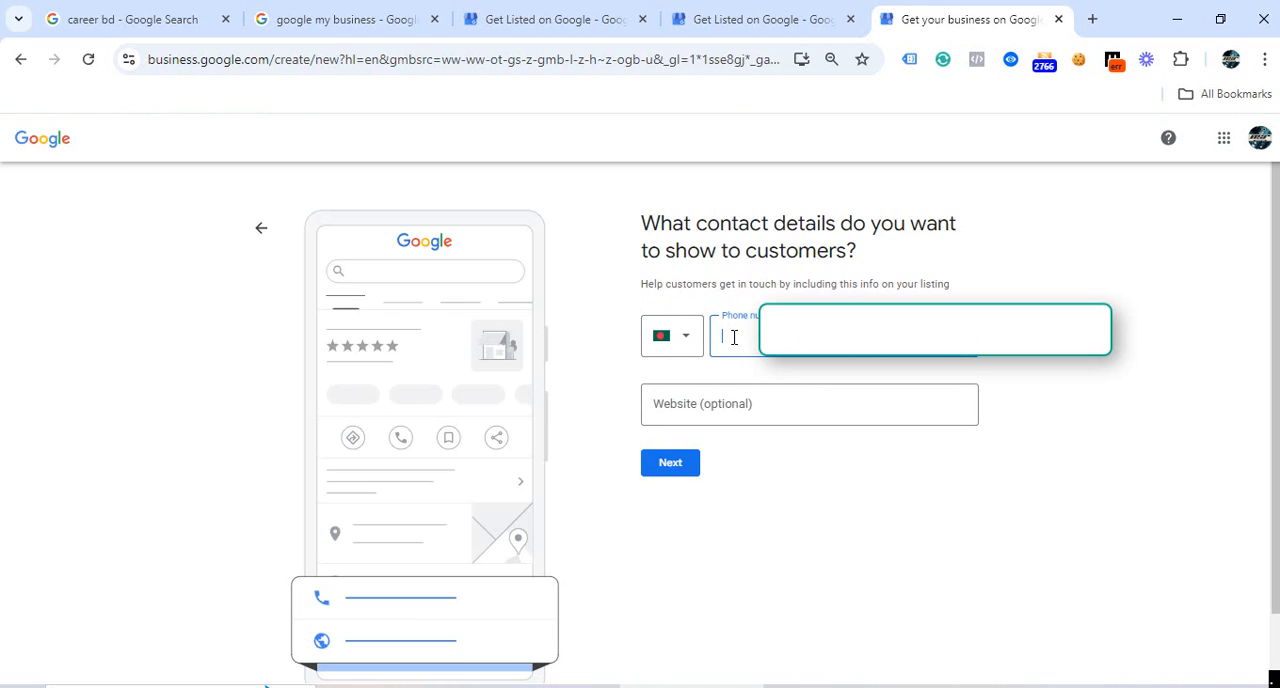
{"action": "type", "text": "01757"}
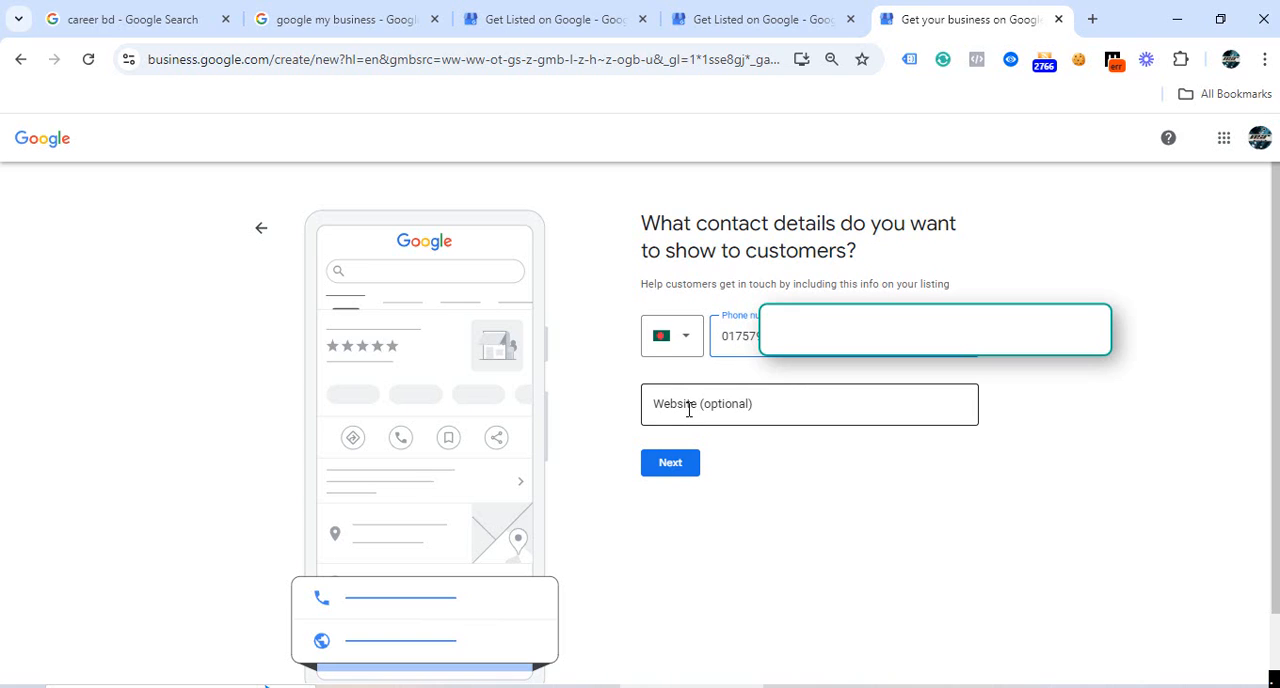
{"action": "left_click", "coordinate": [687, 474]}
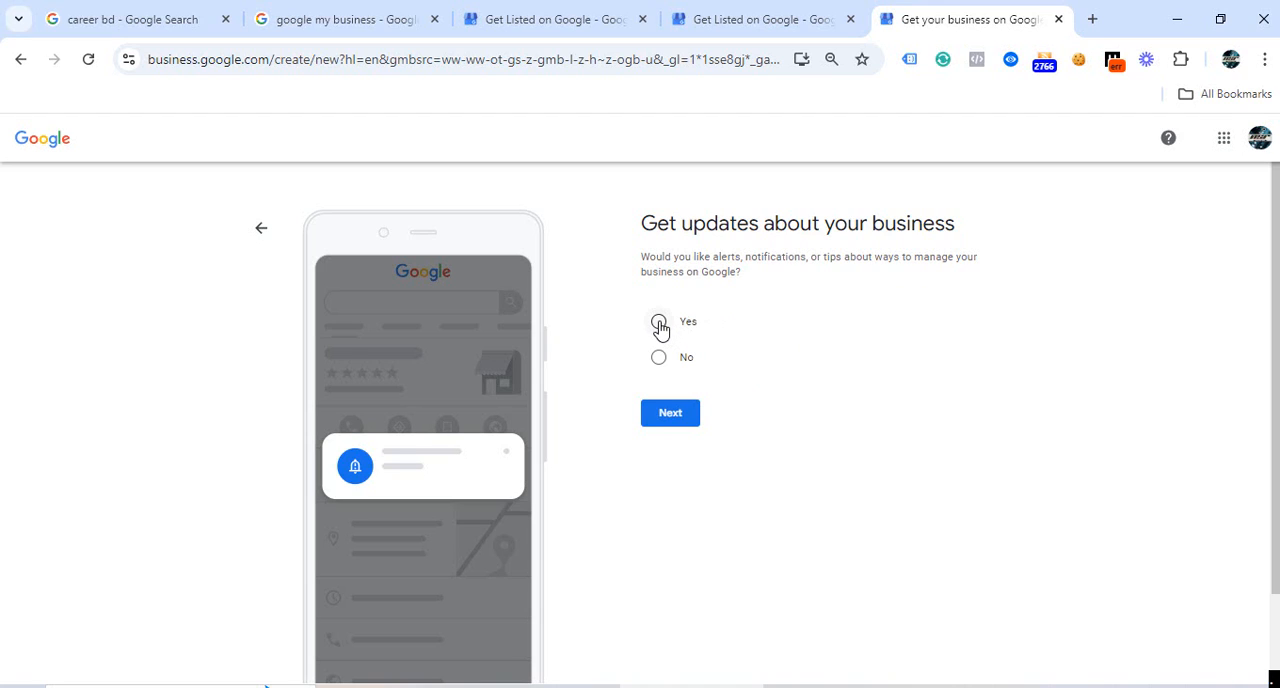
Decline alerts and tips about the business and proceed to the mailing address verification form.
{"action": "left_click", "coordinate": [658, 358]}
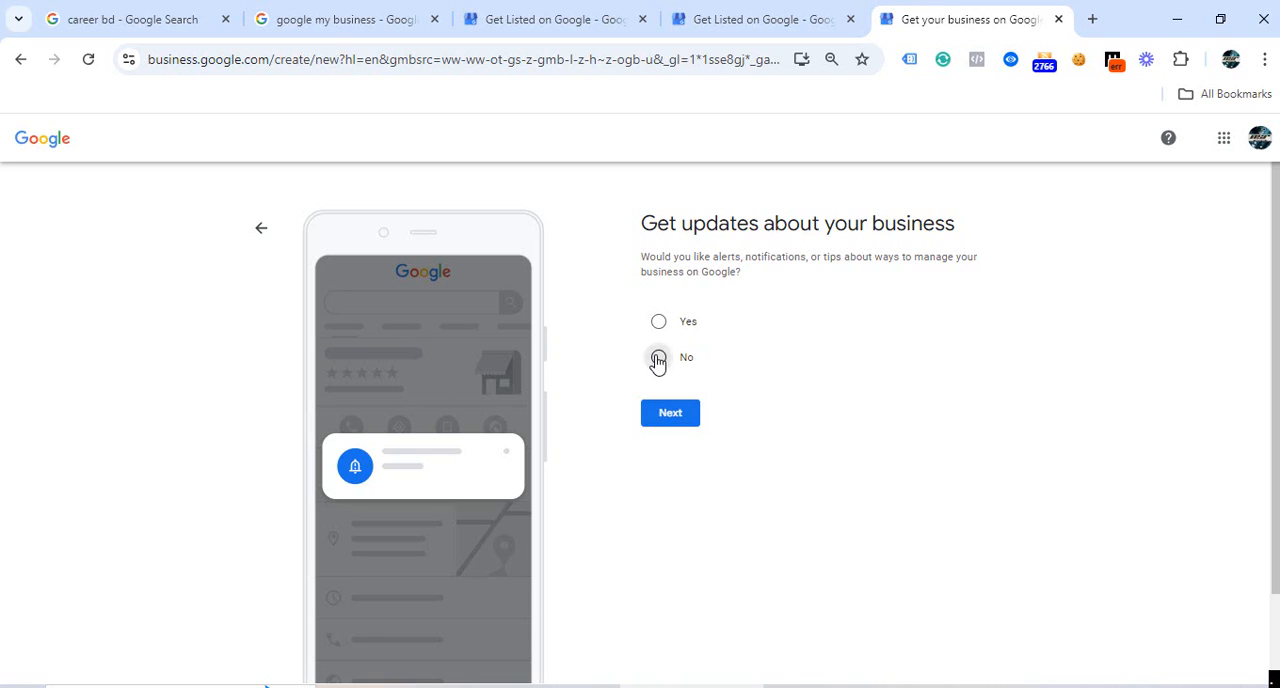
{"action": "left_click", "coordinate": [665, 425]}
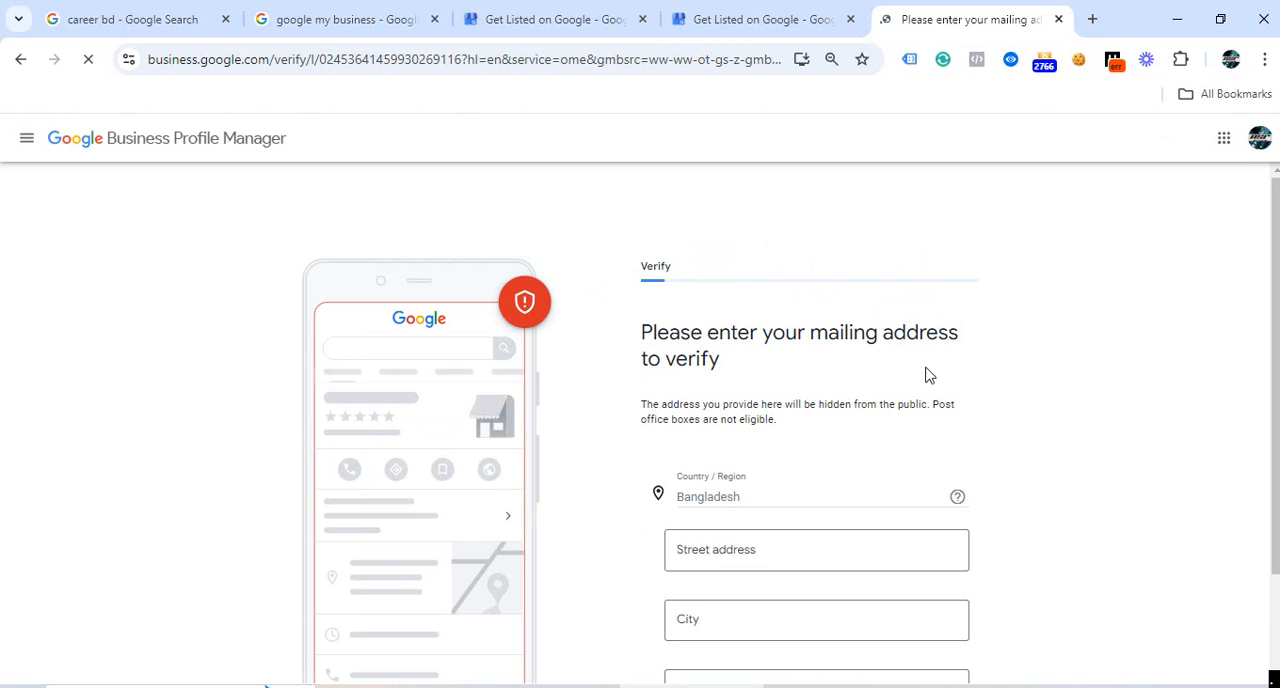
{"action": "scroll", "coordinate": [922, 385], "scroll_direction": "down", "scroll_amount": 2}
{"action": "scroll", "coordinate": [712, 346], "scroll_direction": "down", "scroll_amount": 2}
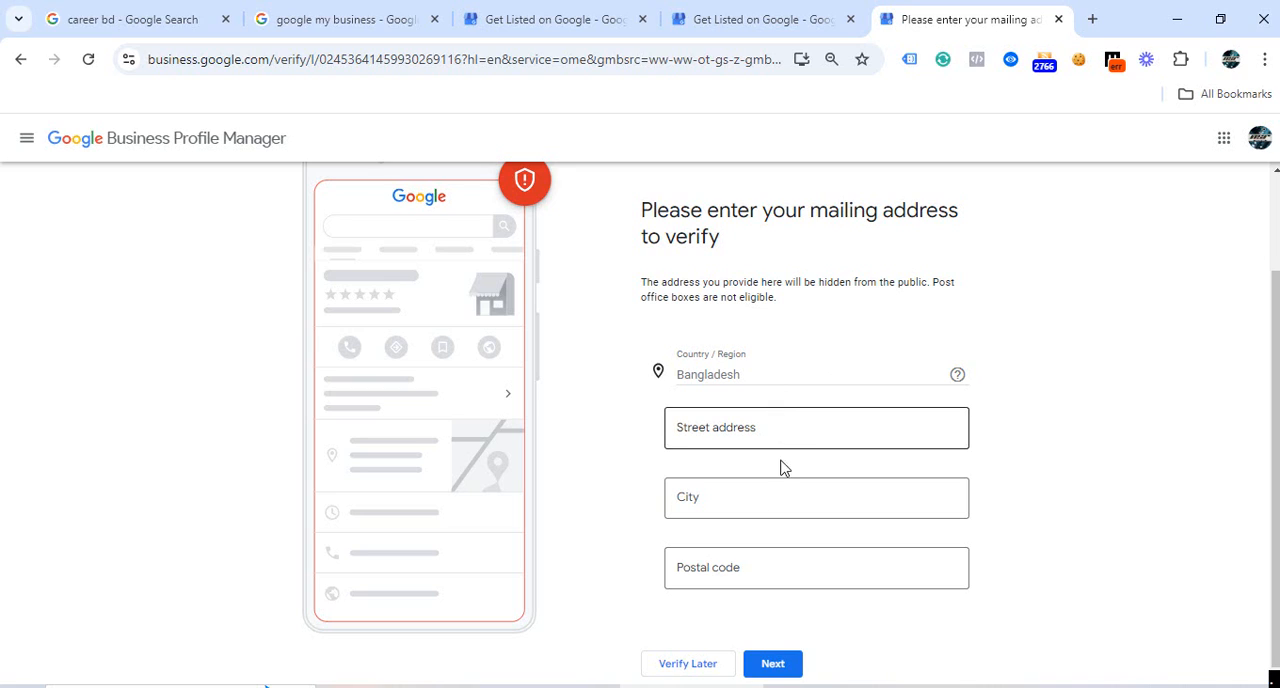
Enter the business's street address, city and postal code as the mailing address and submit them for verification.
{"action": "left_click", "coordinate": [732, 427]}
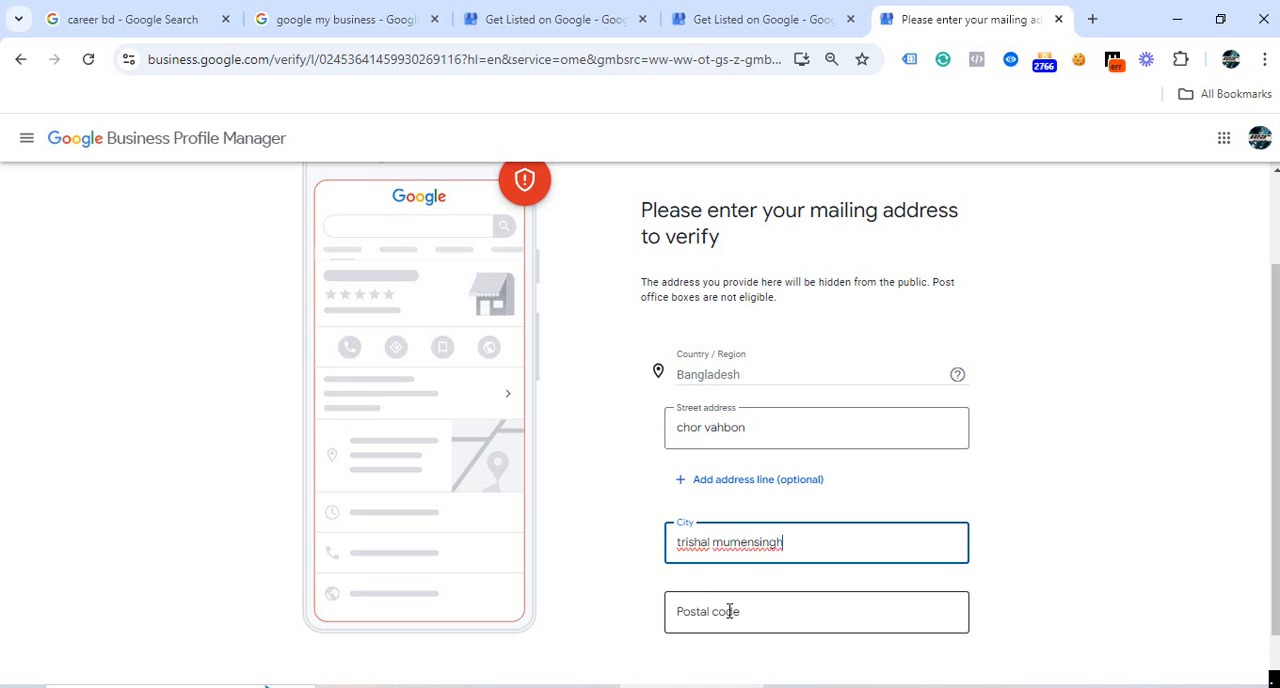
{"action": "left_click", "coordinate": [730, 611]}
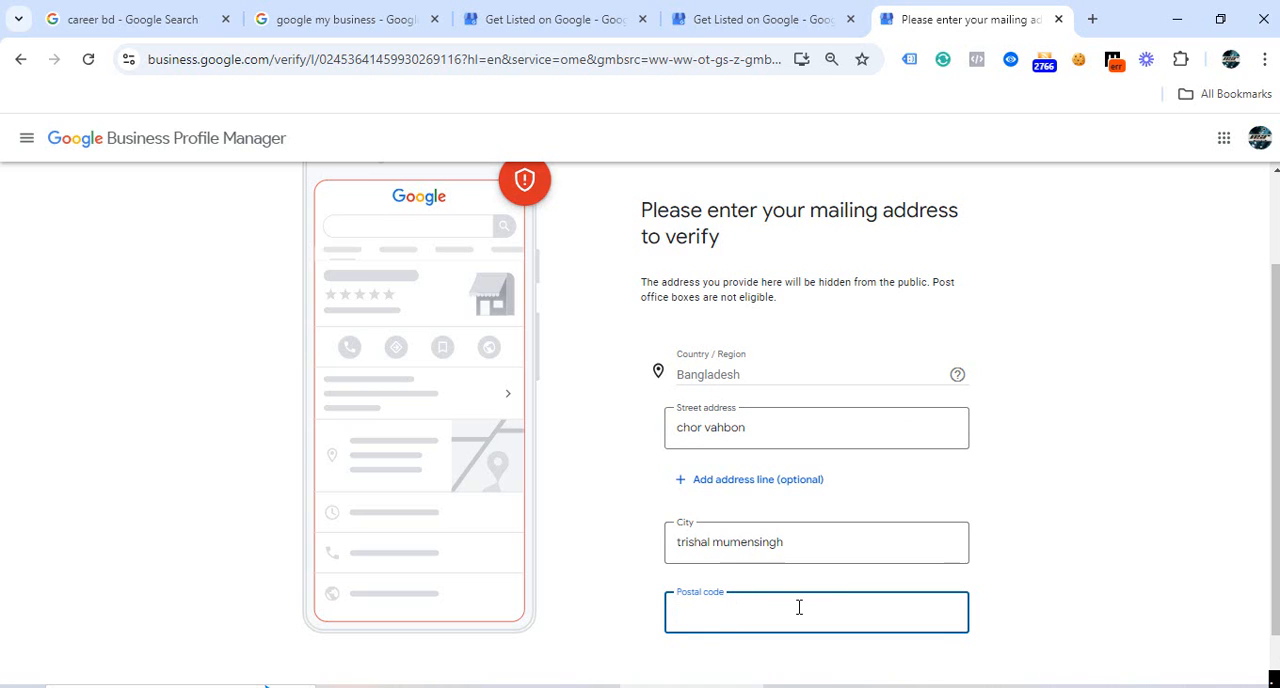
{"action": "scroll", "coordinate": [777, 586], "scroll_direction": "down", "scroll_amount": 1}
{"action": "type", "text": "2220"}
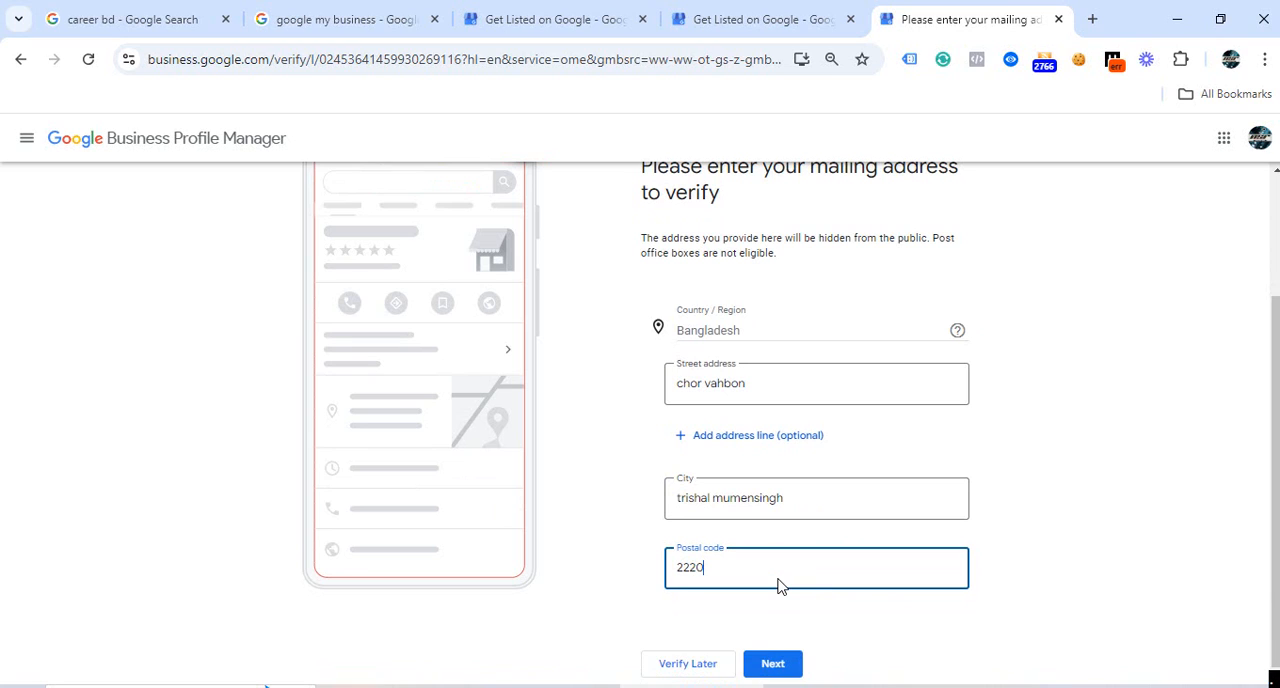
{"action": "left_click", "coordinate": [776, 667]}
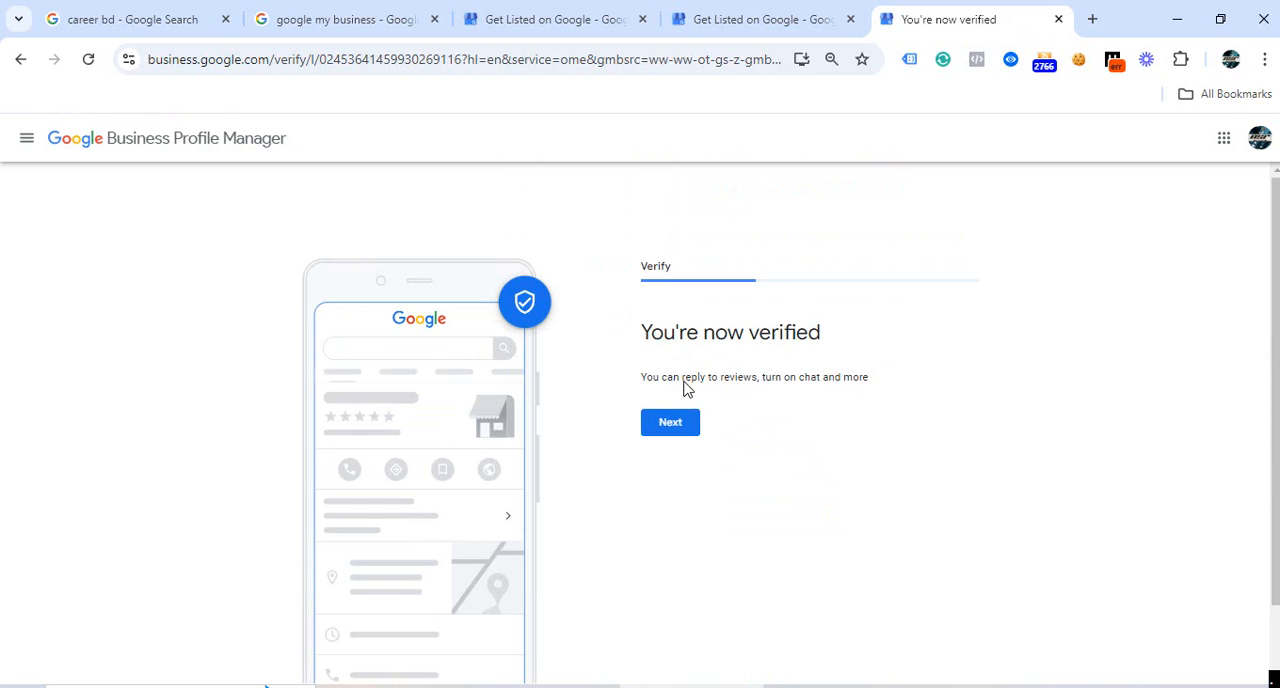
Continue from the verification result, select Telemarketing as an offered service, and proceed to the business hours.
{"action": "scroll", "coordinate": [792, 340], "scroll_direction": "down", "scroll_amount": 1}
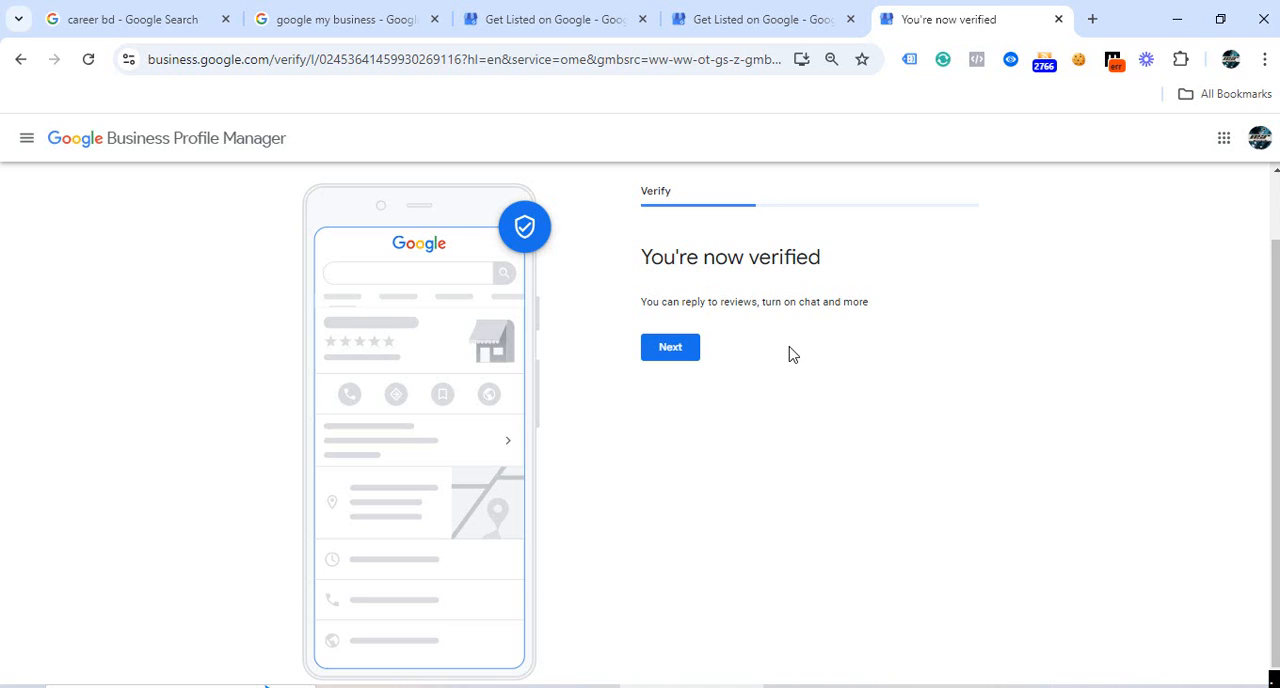
{"action": "left_click", "coordinate": [692, 366]}
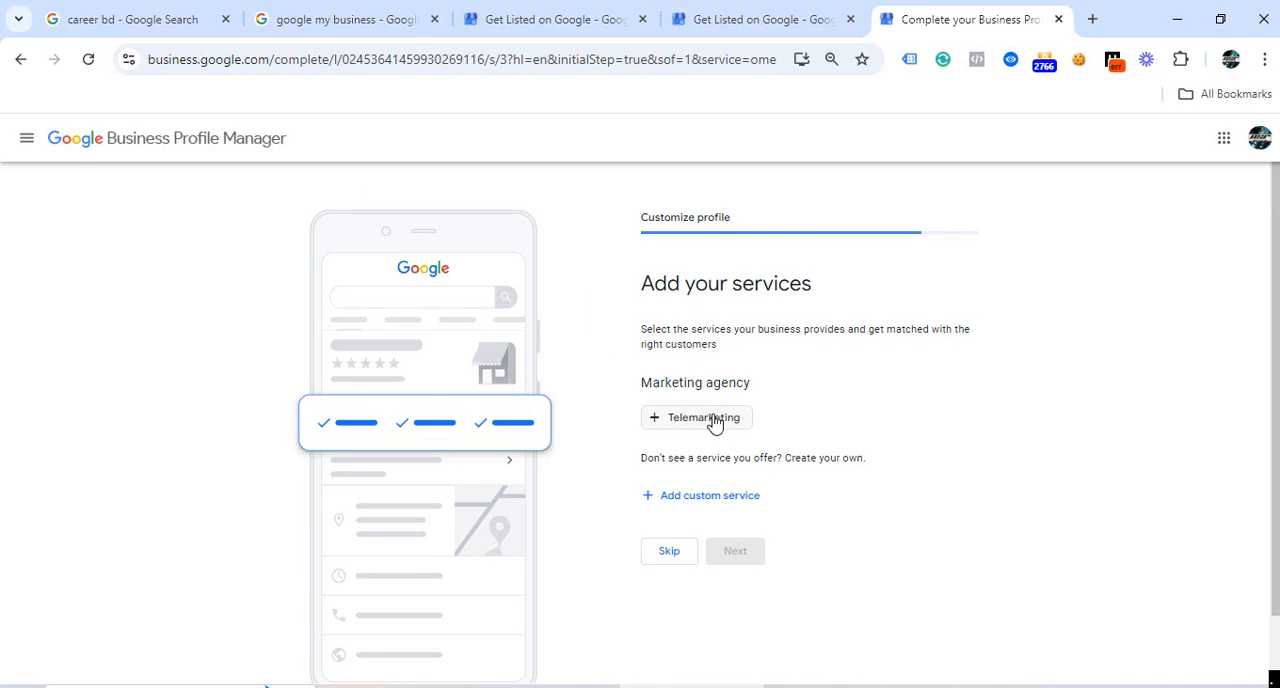
{"action": "left_click", "coordinate": [682, 418]}
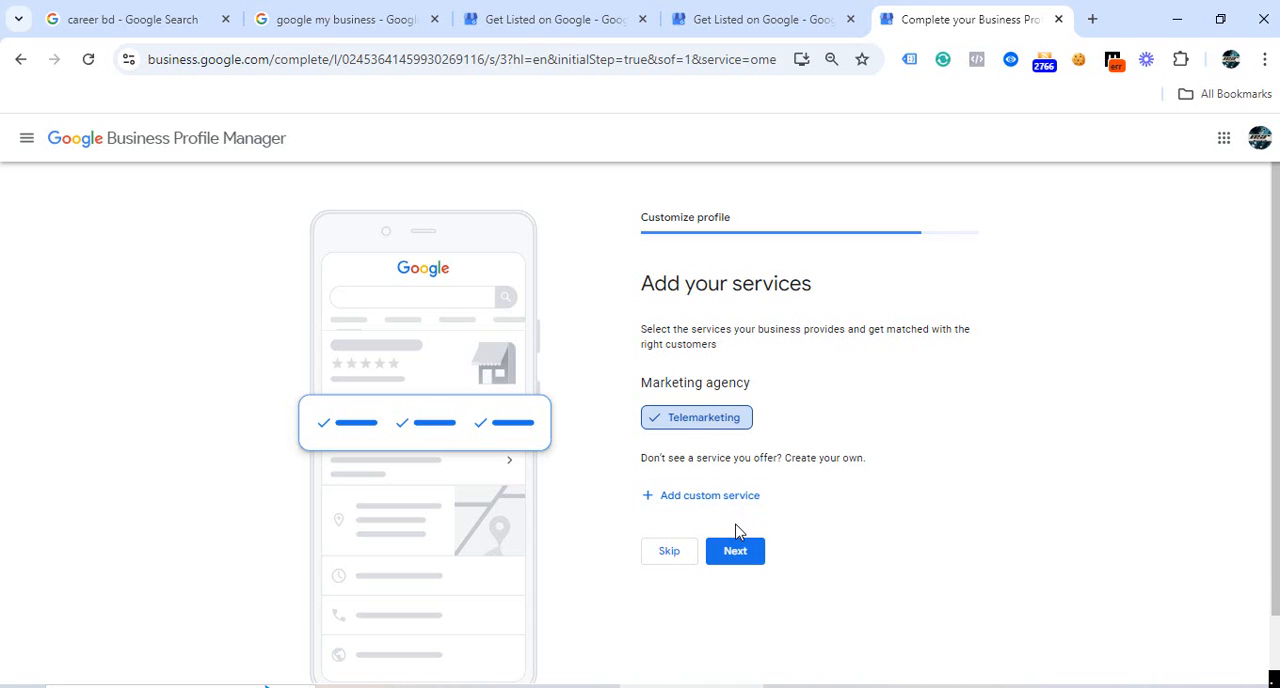
{"action": "left_click", "coordinate": [746, 560]}
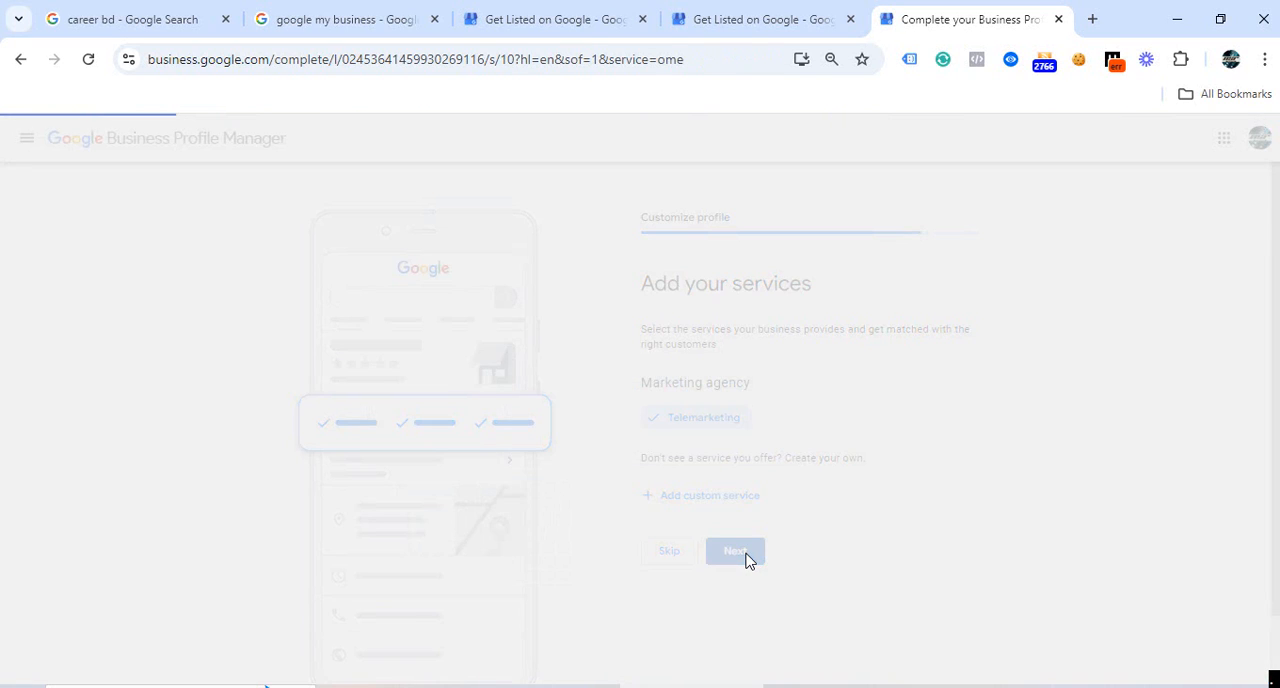
Skip adding business hours and a business description, continuing to the business photos.
{"action": "scroll", "coordinate": [845, 345], "scroll_direction": "down", "scroll_amount": 1}
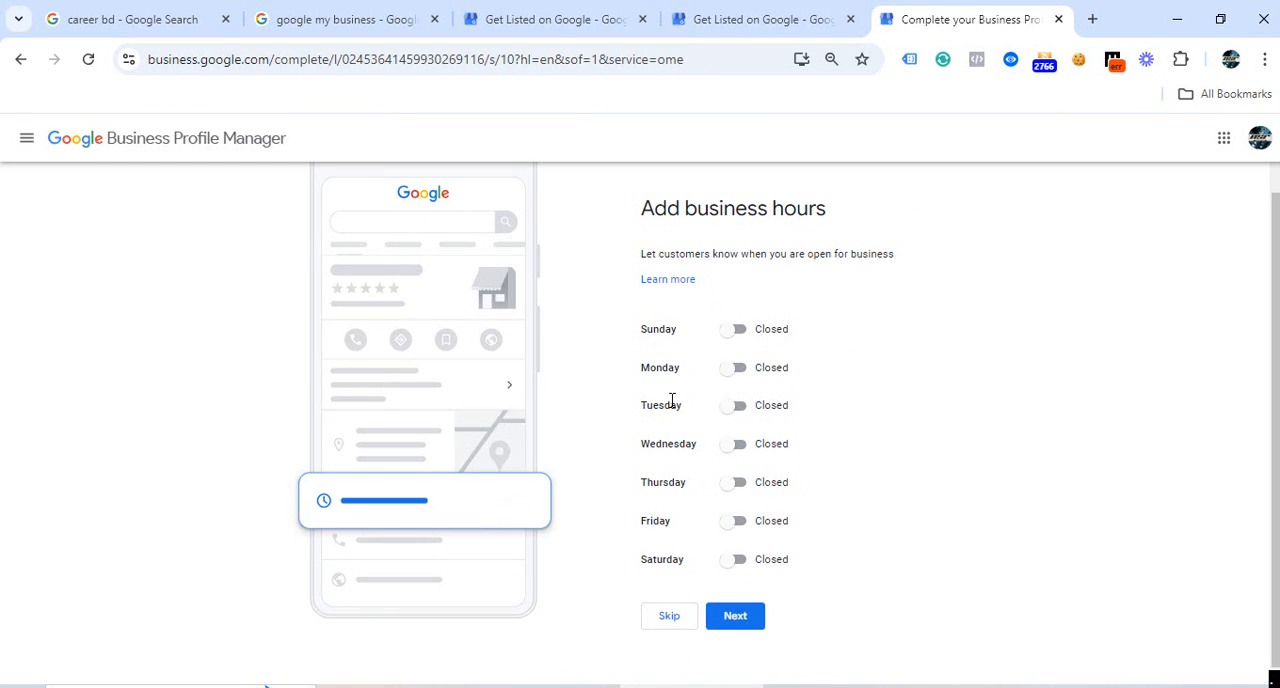
{"action": "left_click", "coordinate": [677, 630]}
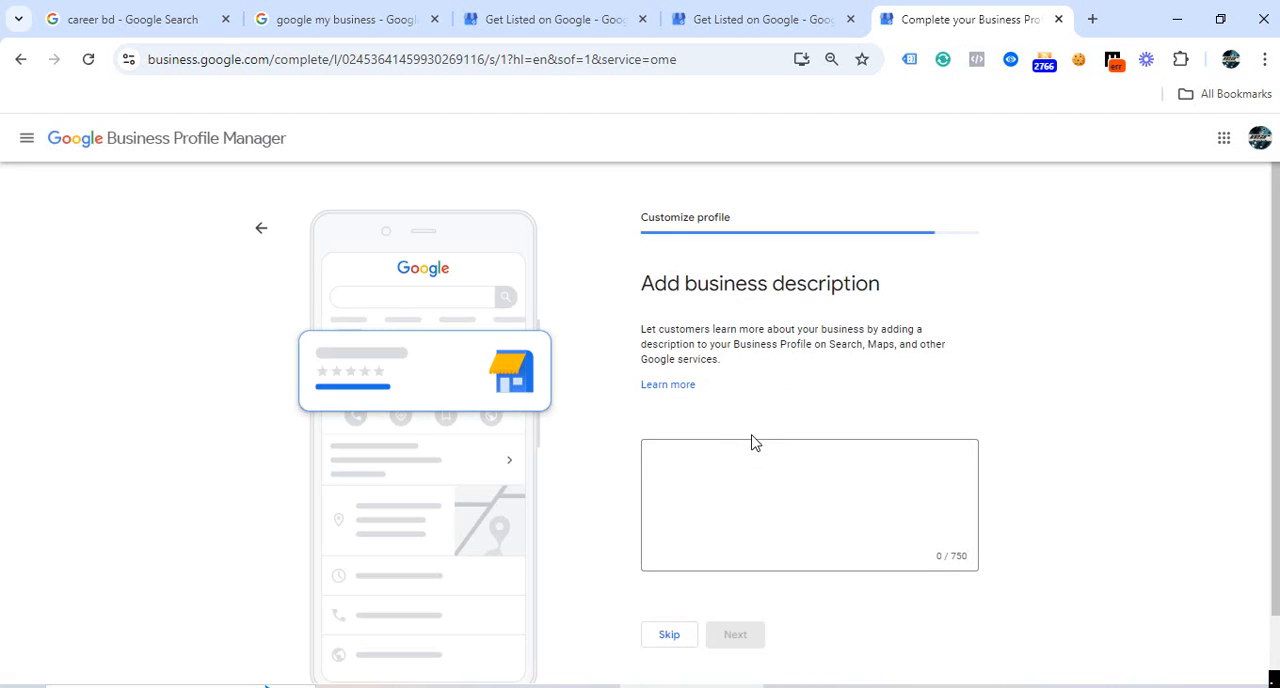
{"action": "scroll", "coordinate": [727, 444], "scroll_direction": "down", "scroll_amount": 1}
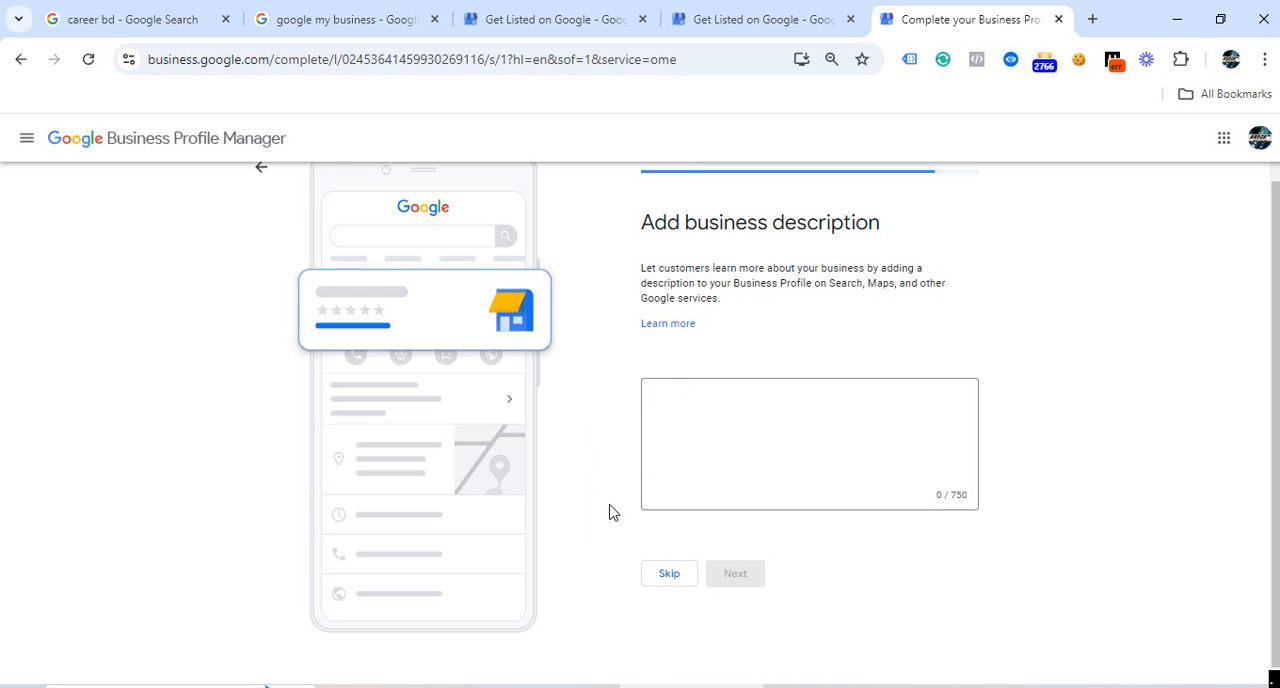
{"action": "left_click", "coordinate": [679, 578]}
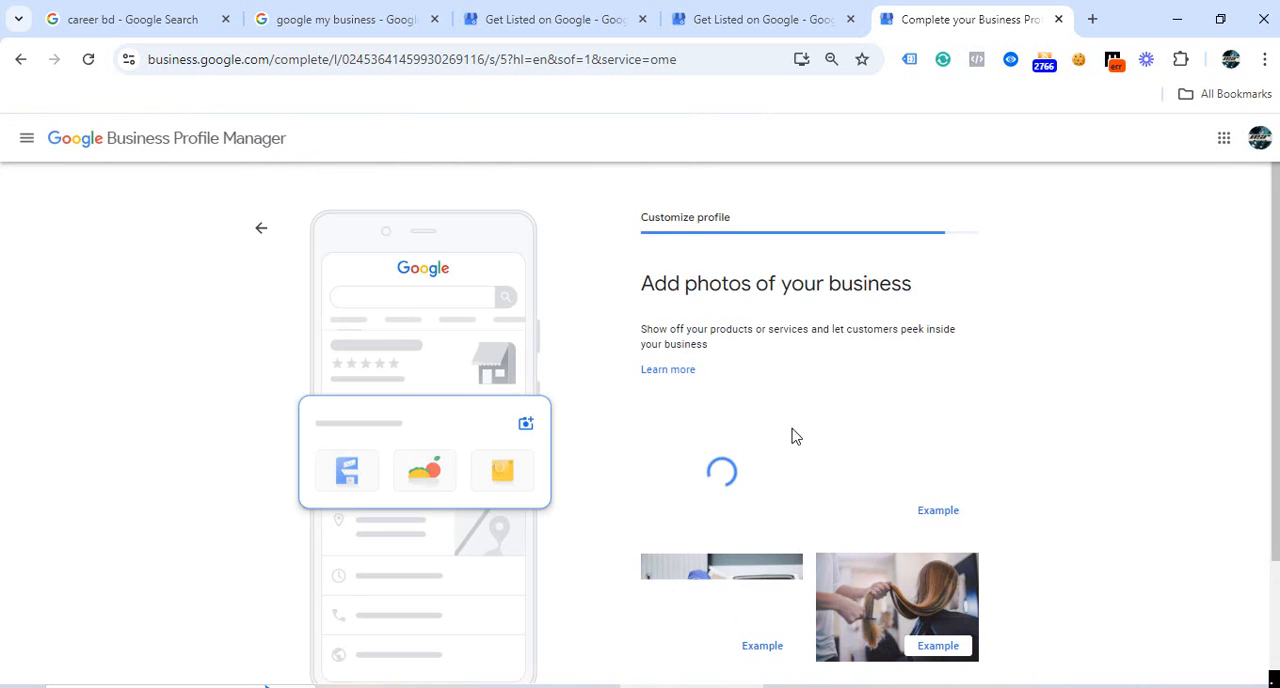
Skip adding business photos and continue to the advertising offer.
{"action": "scroll", "coordinate": [686, 476], "scroll_direction": "down", "scroll_amount": 2}
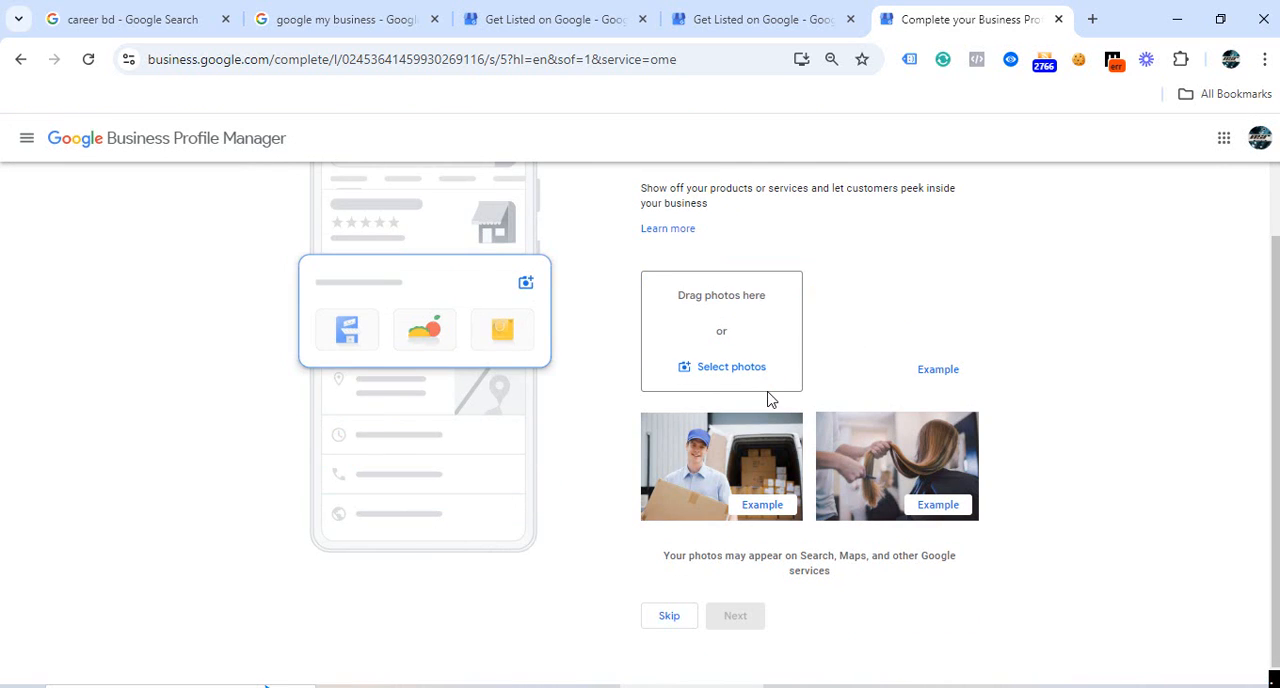
{"action": "scroll", "coordinate": [740, 385], "scroll_direction": "up", "scroll_amount": 2}
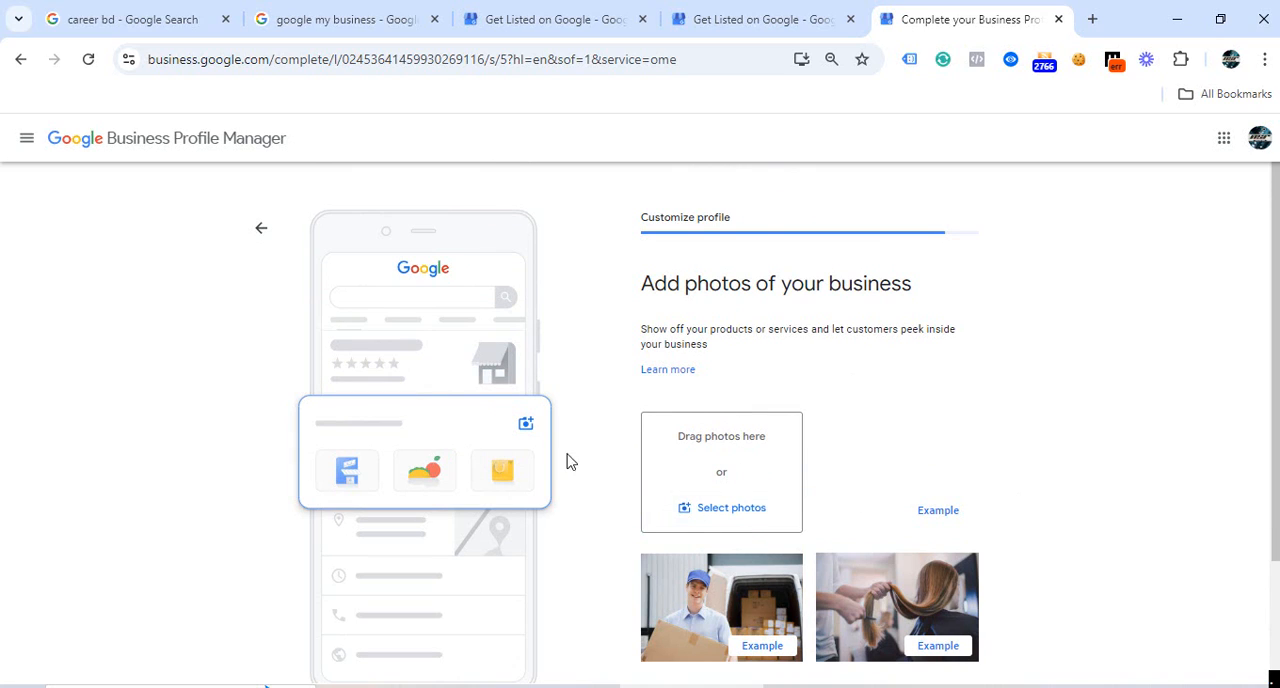
{"action": "scroll", "coordinate": [745, 448], "scroll_direction": "down", "scroll_amount": 2}
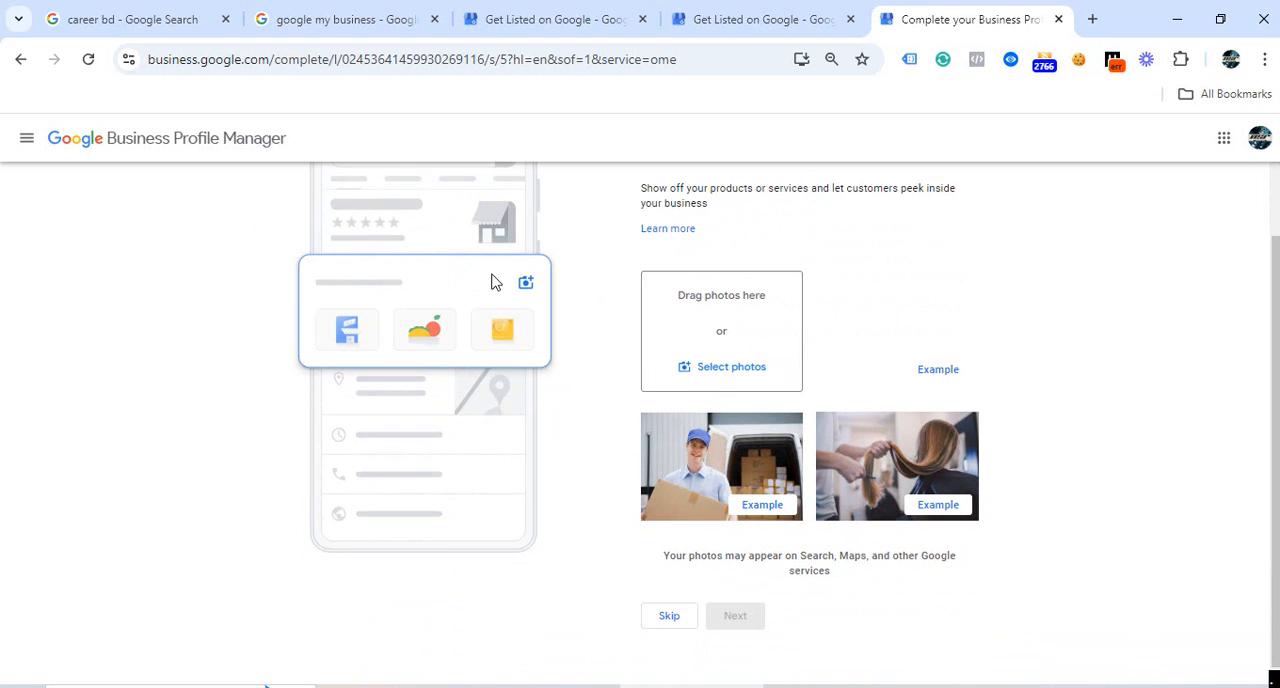
{"action": "scroll", "coordinate": [687, 395], "scroll_direction": "up", "scroll_amount": 2}
{"action": "scroll", "coordinate": [687, 395], "scroll_direction": "down", "scroll_amount": 2}
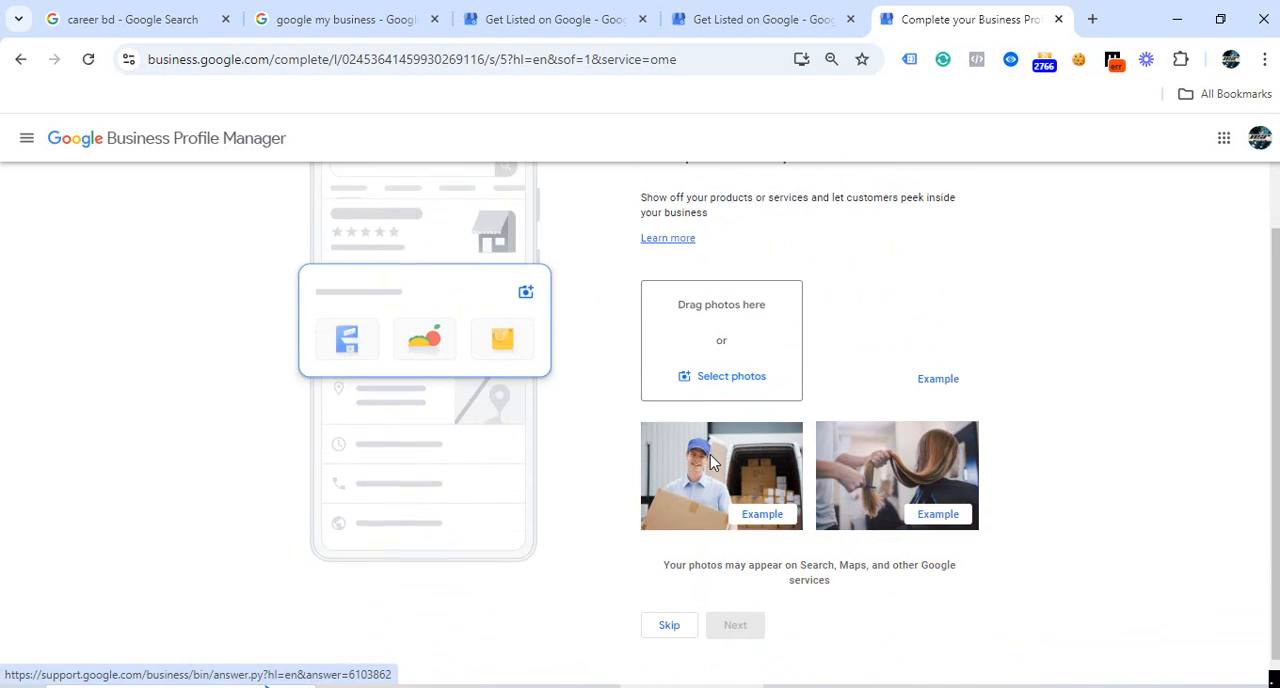
{"action": "left_click", "coordinate": [669, 618]}
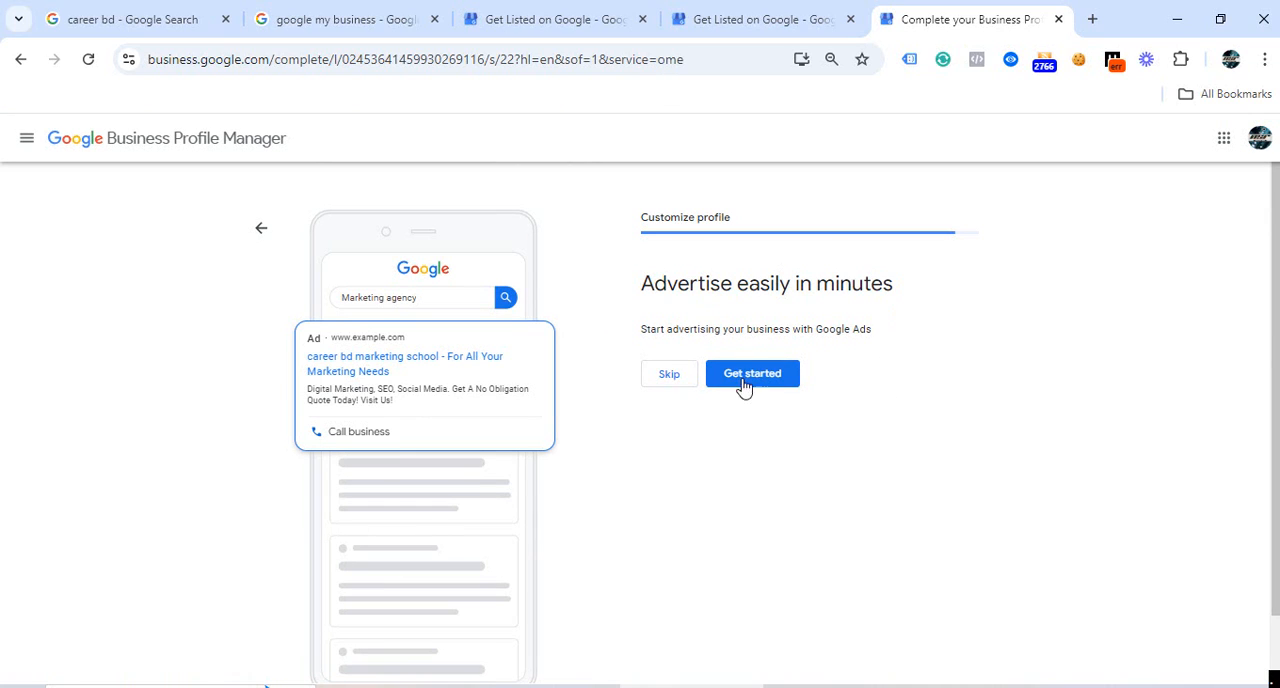
Skip the Google Ads and Google Workspace offers and finish customizing the profile.
{"action": "left_click", "coordinate": [678, 386]}
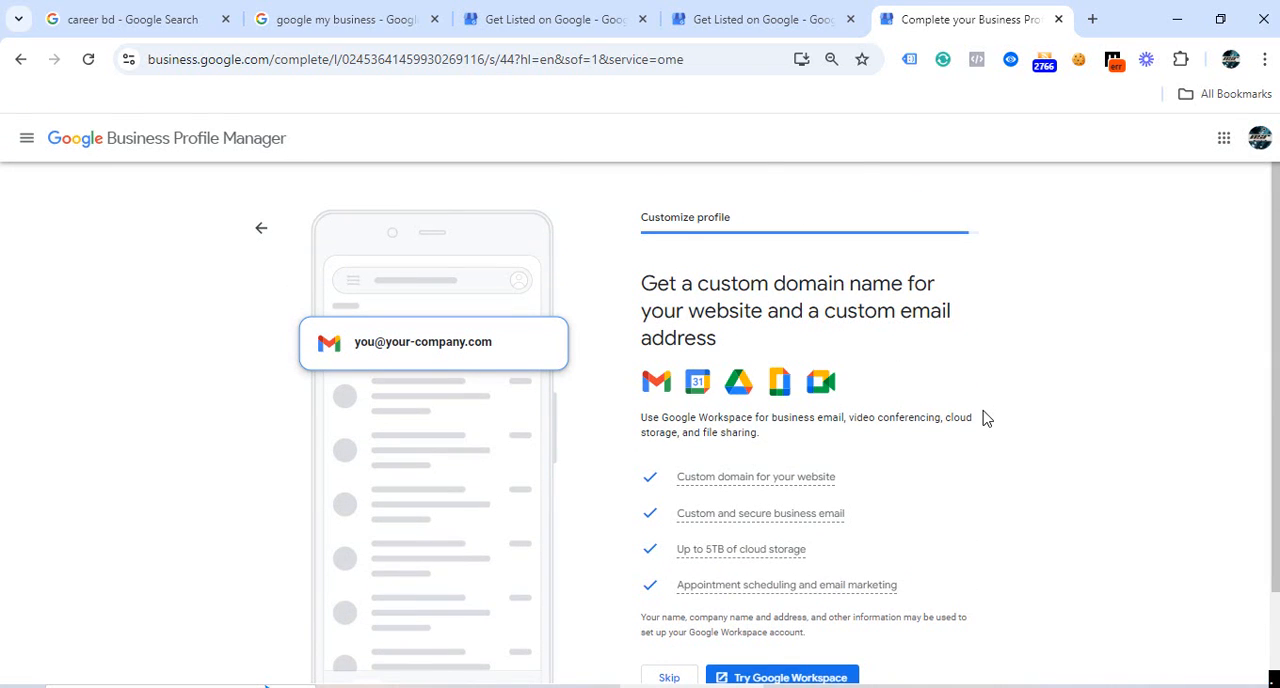
{"action": "scroll", "coordinate": [985, 418], "scroll_direction": "down", "scroll_amount": 1}
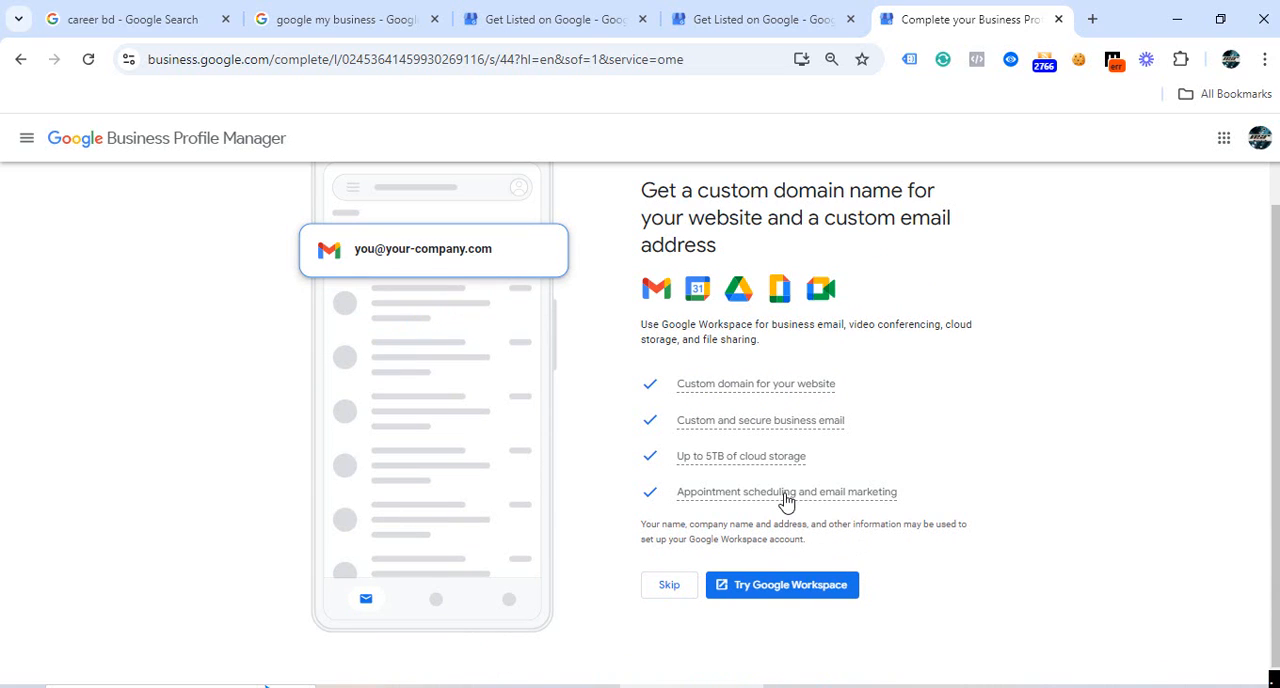
{"action": "left_click", "coordinate": [669, 588]}
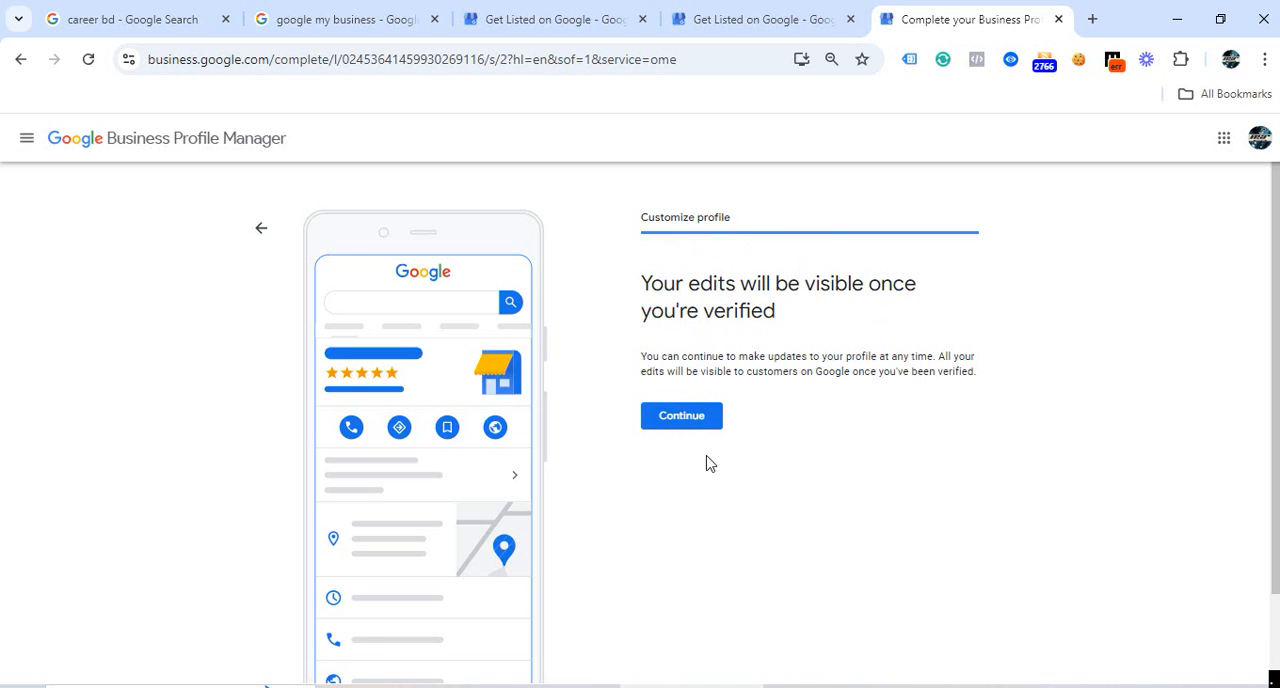
{"action": "left_click", "coordinate": [670, 424]}
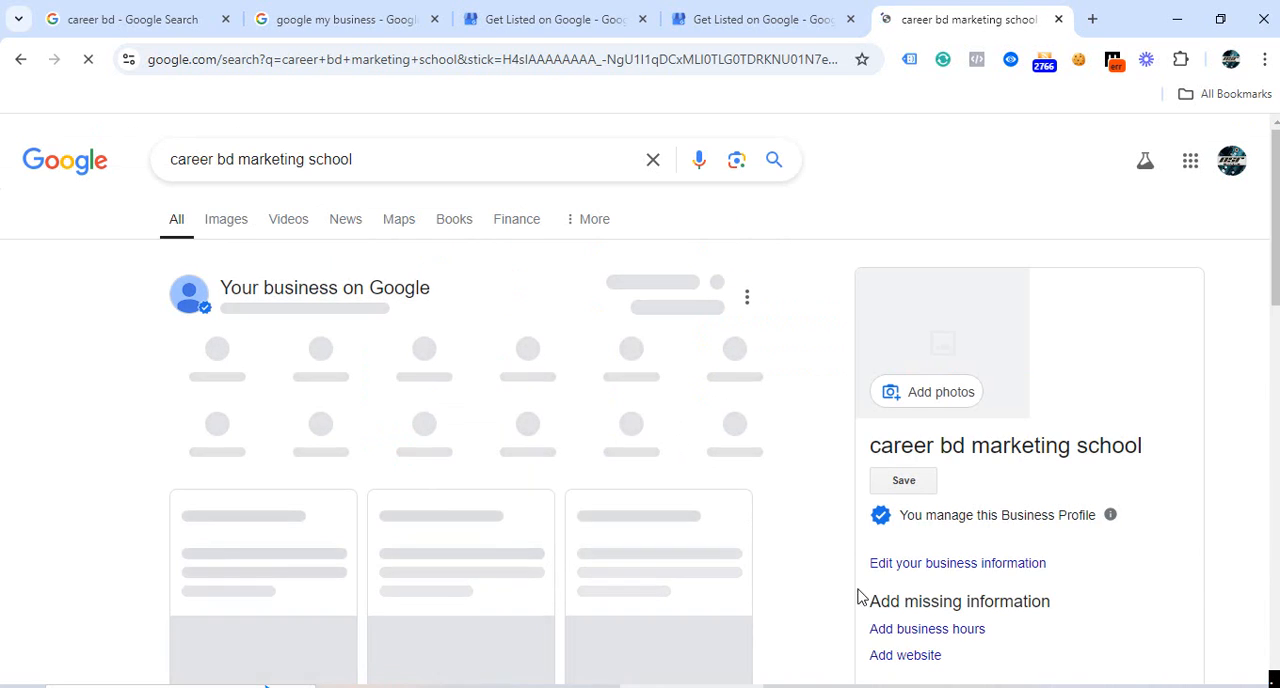
Examine the "career bd marketing school" profile on Google Search, including its management options, business information and missing details.
{"action": "scroll", "coordinate": [885, 528], "scroll_direction": "down", "scroll_amount": 5}
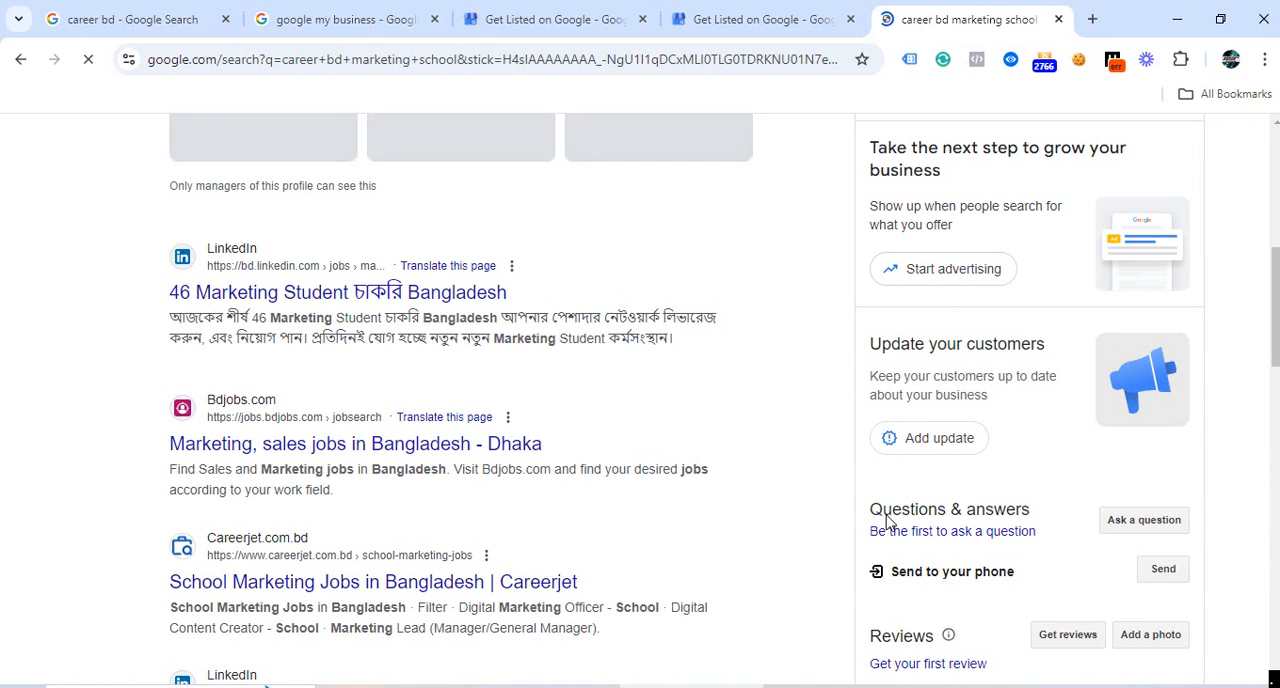
{"action": "scroll", "coordinate": [890, 528], "scroll_direction": "up", "scroll_amount": 5}
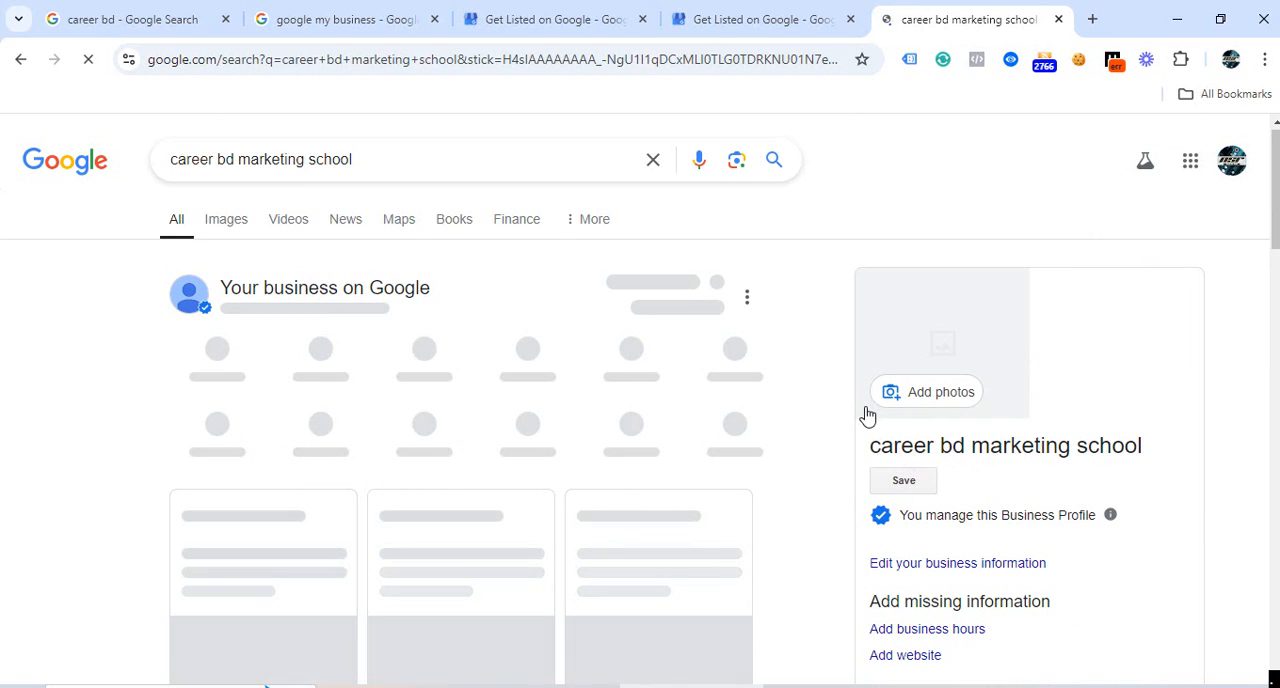
{"action": "scroll", "coordinate": [969, 463], "scroll_direction": "down", "scroll_amount": 5}
{"action": "scroll", "coordinate": [967, 380], "scroll_direction": "up", "scroll_amount": 2}
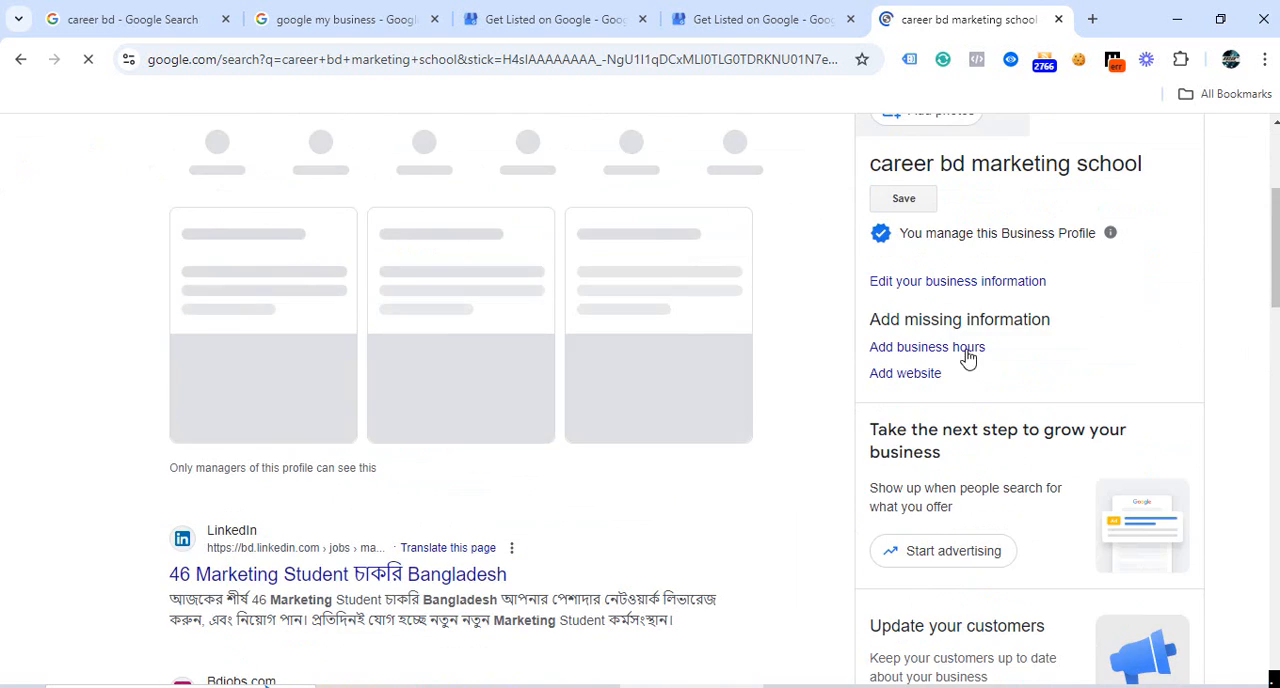
{"action": "scroll", "coordinate": [864, 416], "scroll_direction": "up", "scroll_amount": 3}
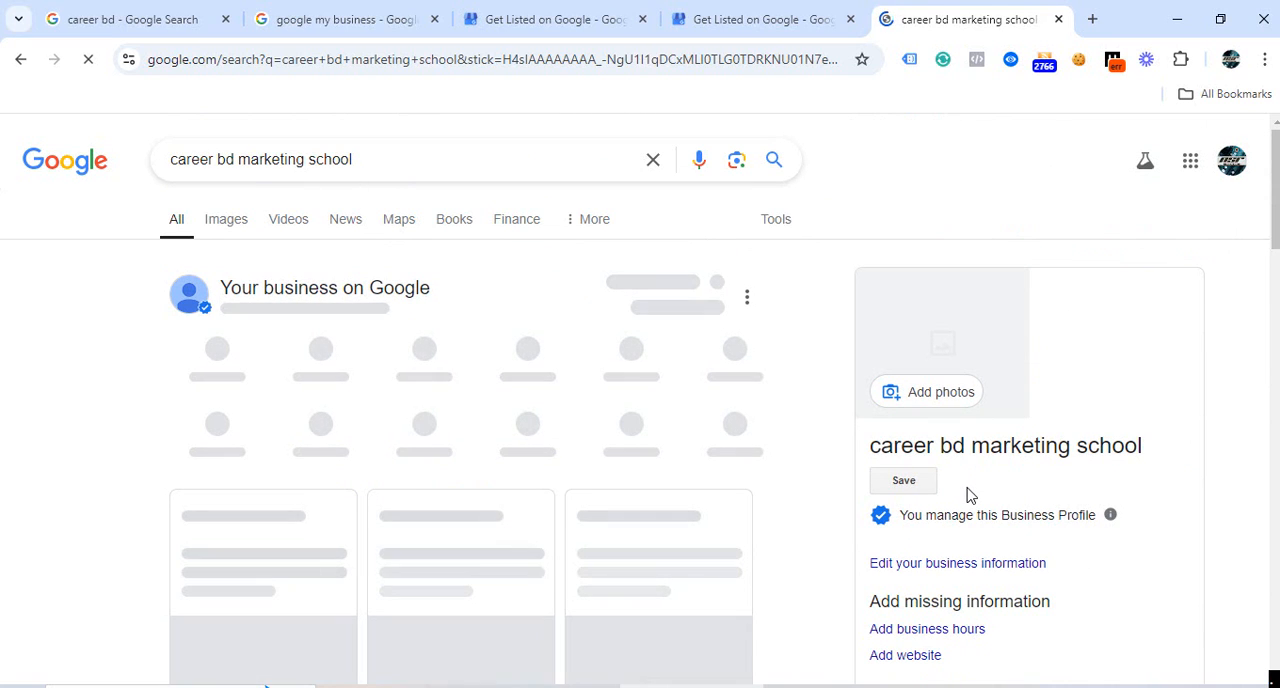
{"action": "scroll", "coordinate": [968, 495], "scroll_direction": "down", "scroll_amount": 3}
{"action": "scroll", "coordinate": [968, 495], "scroll_direction": "up", "scroll_amount": 3}
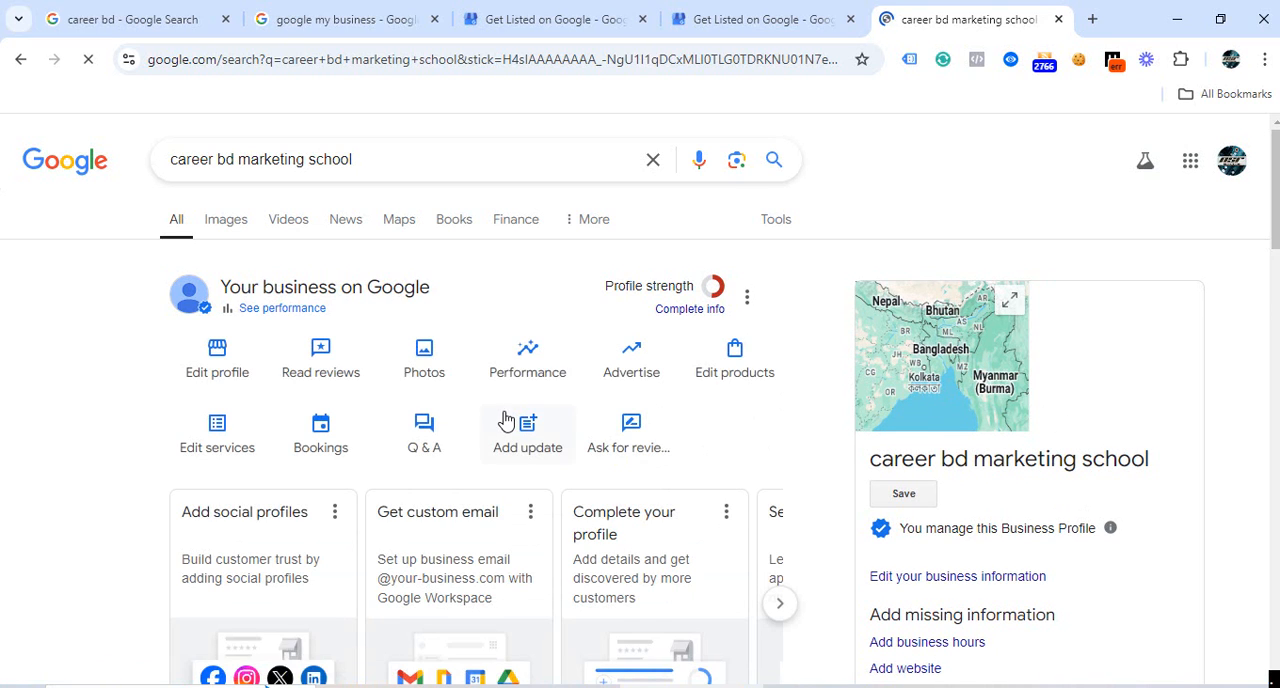
{"action": "scroll", "coordinate": [506, 421], "scroll_direction": "down", "scroll_amount": 3}
{"action": "scroll", "coordinate": [509, 423], "scroll_direction": "up", "scroll_amount": 3}
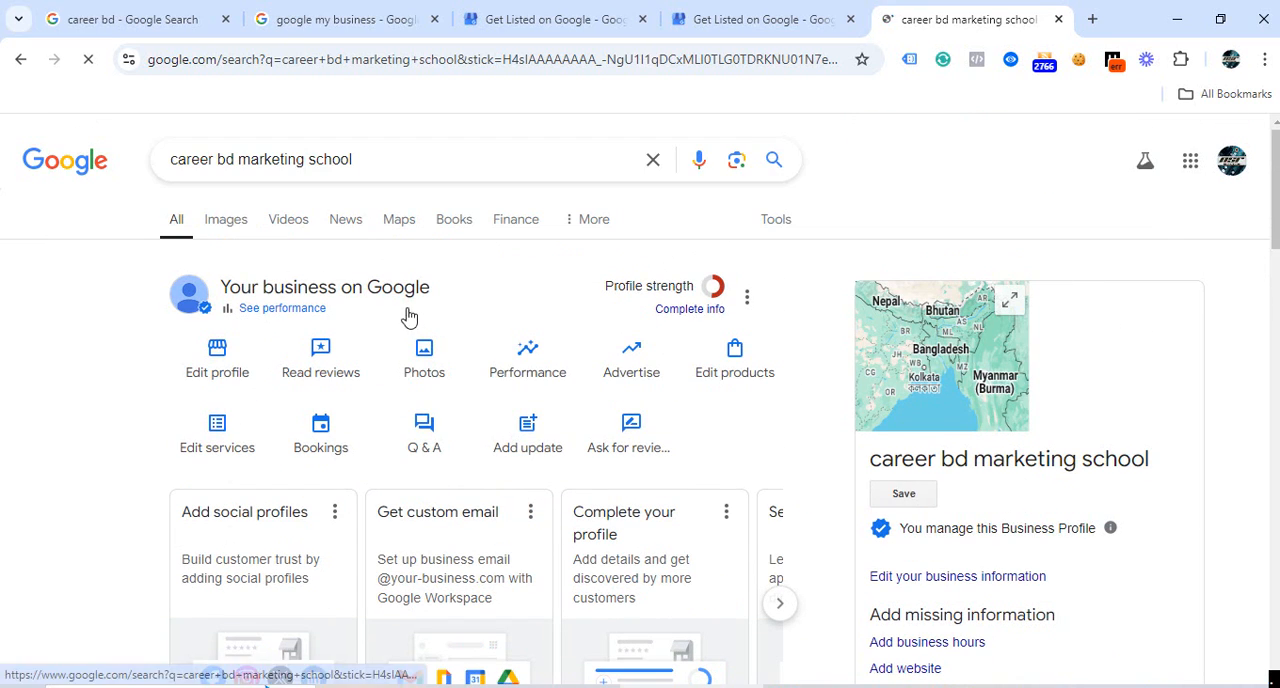
{"action": "scroll", "coordinate": [712, 401], "scroll_direction": "down", "scroll_amount": 3}
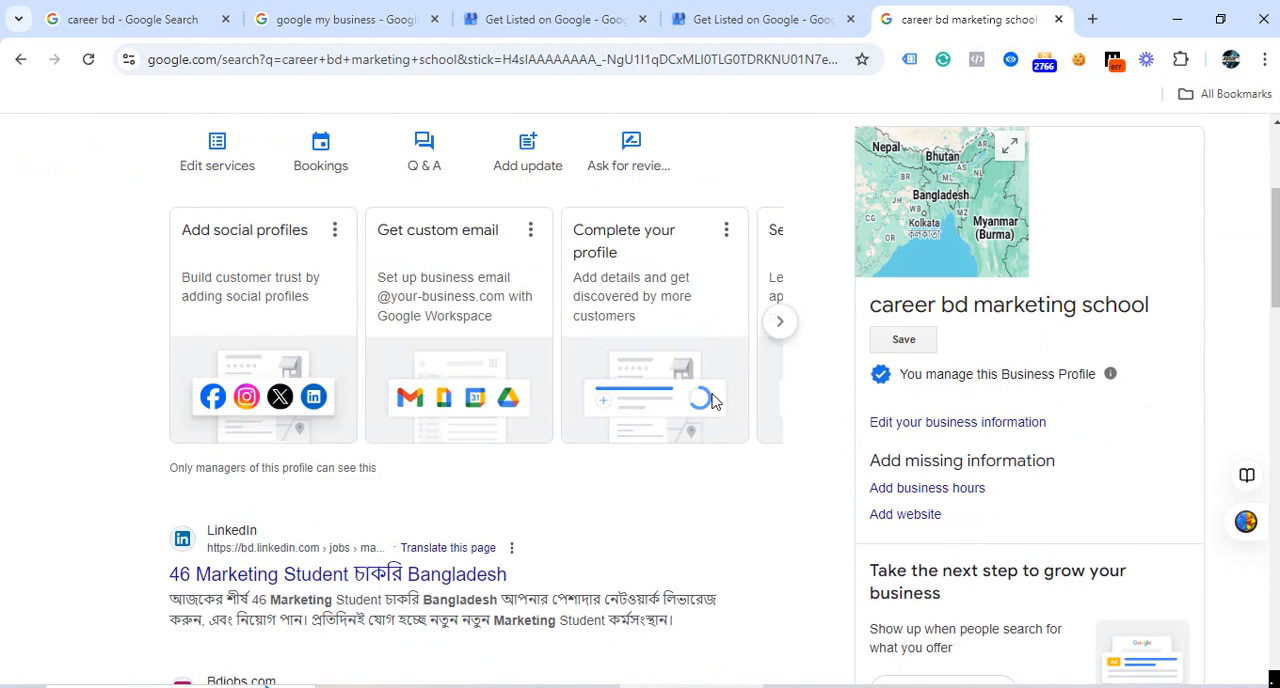
{"action": "scroll", "coordinate": [712, 401], "scroll_direction": "up", "scroll_amount": 3}
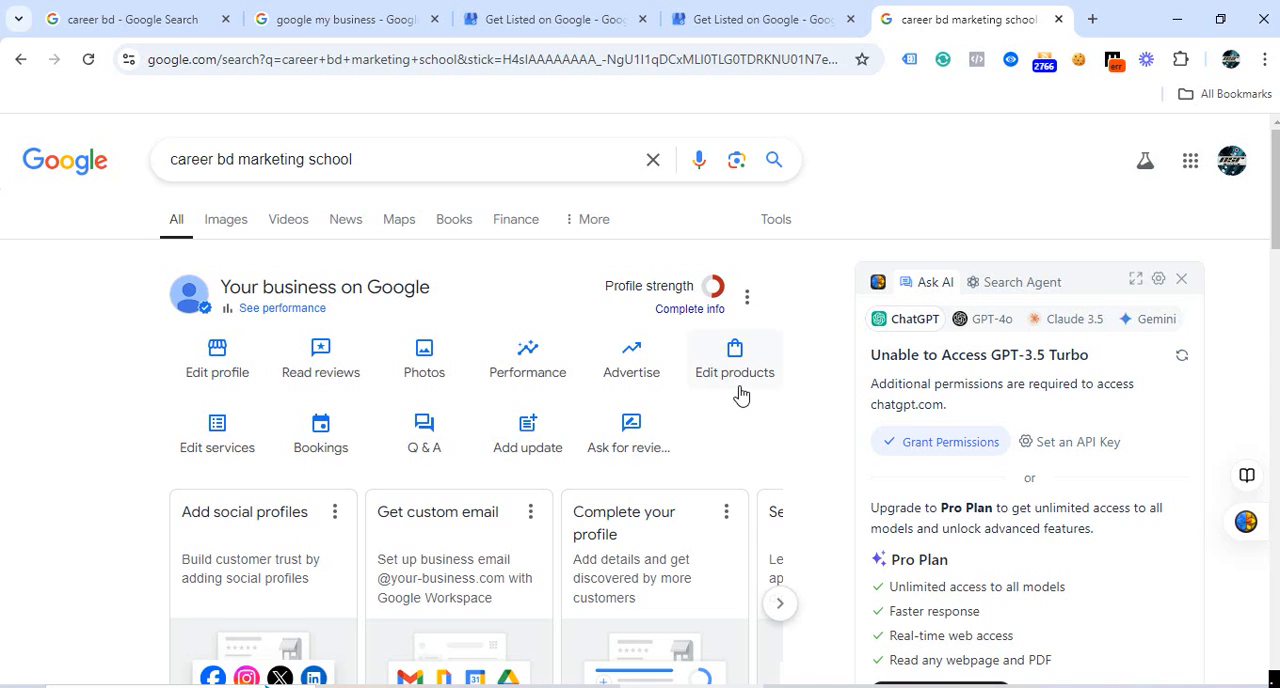
{"action": "scroll", "coordinate": [1050, 395], "scroll_direction": "down", "scroll_amount": 10}
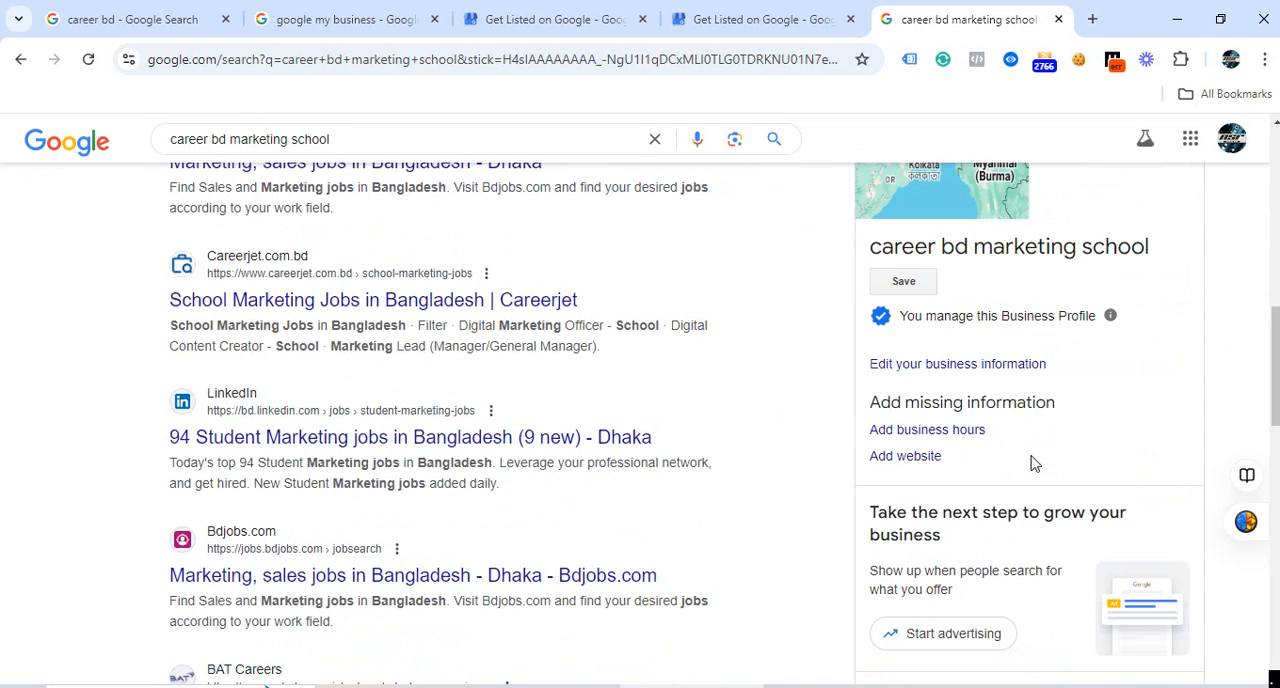
{"action": "scroll", "coordinate": [993, 421], "scroll_direction": "up", "scroll_amount": 10}
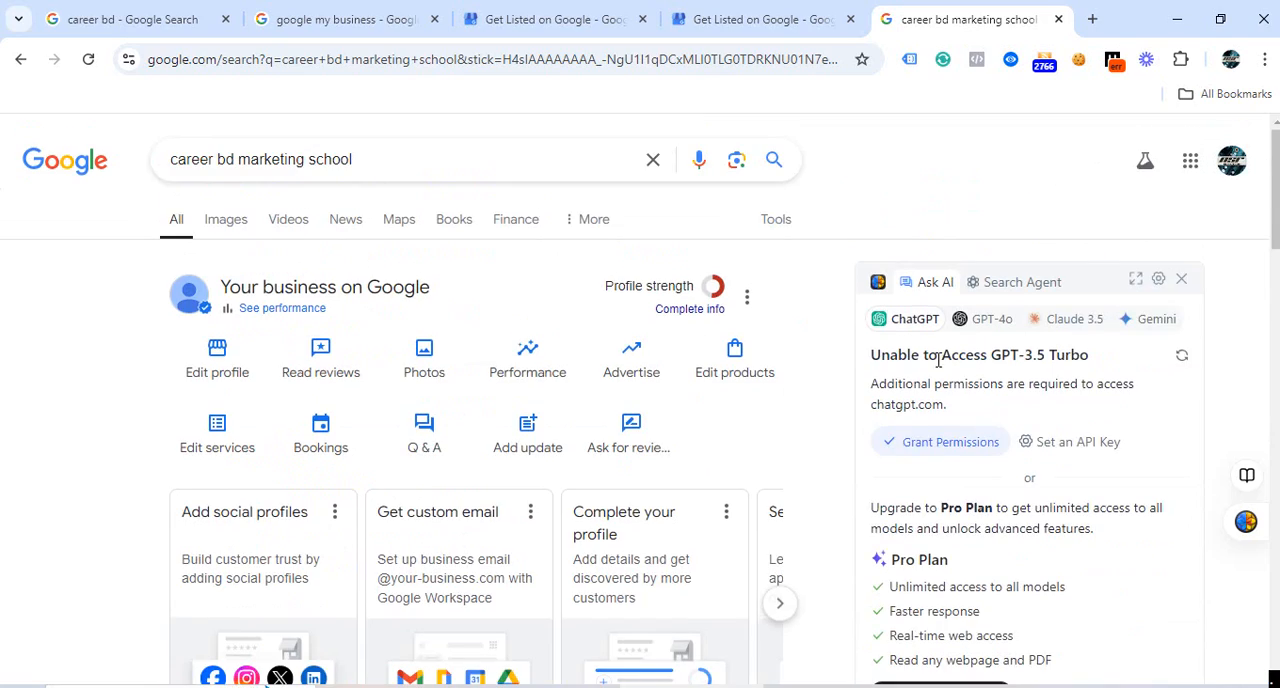
{"action": "scroll", "coordinate": [753, 371], "scroll_direction": "down", "scroll_amount": 1}
{"action": "scroll", "coordinate": [753, 371], "scroll_direction": "up", "scroll_amount": 1}
{"action": "scroll", "coordinate": [1090, 348], "scroll_direction": "down", "scroll_amount": 7}
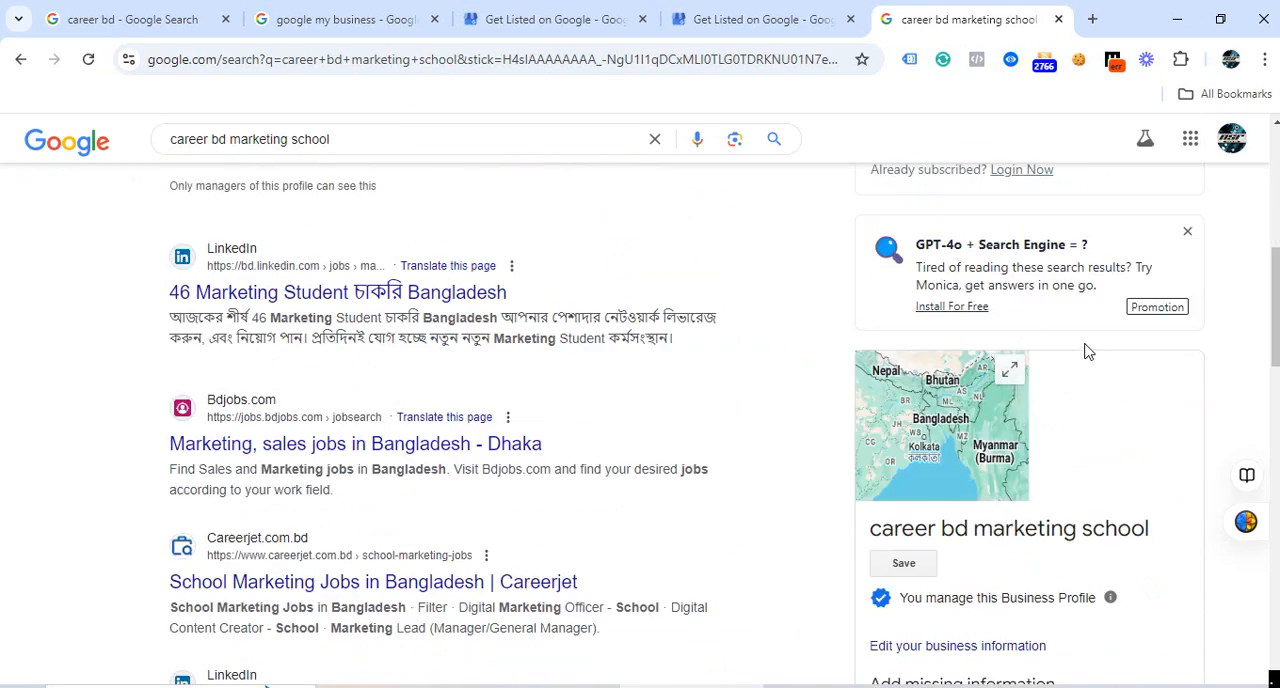
{"action": "scroll", "coordinate": [1000, 400], "scroll_direction": "up", "scroll_amount": 3}
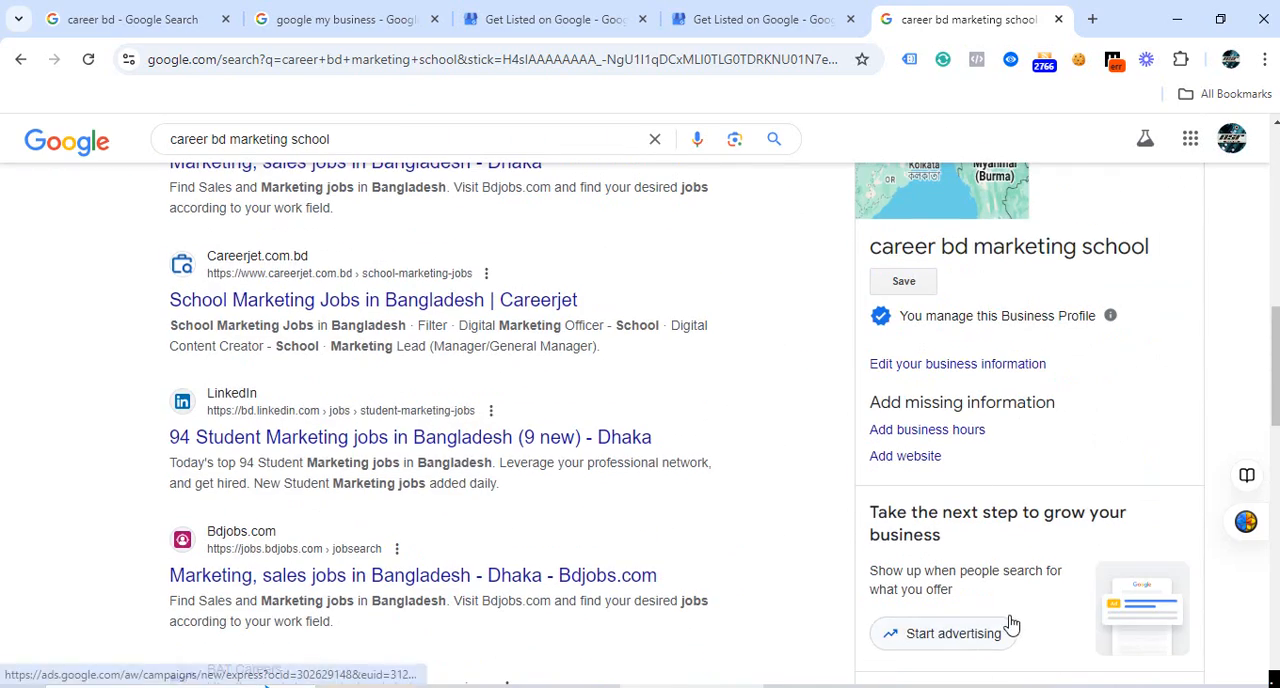
{"action": "scroll", "coordinate": [900, 520], "scroll_direction": "up", "scroll_amount": 5}
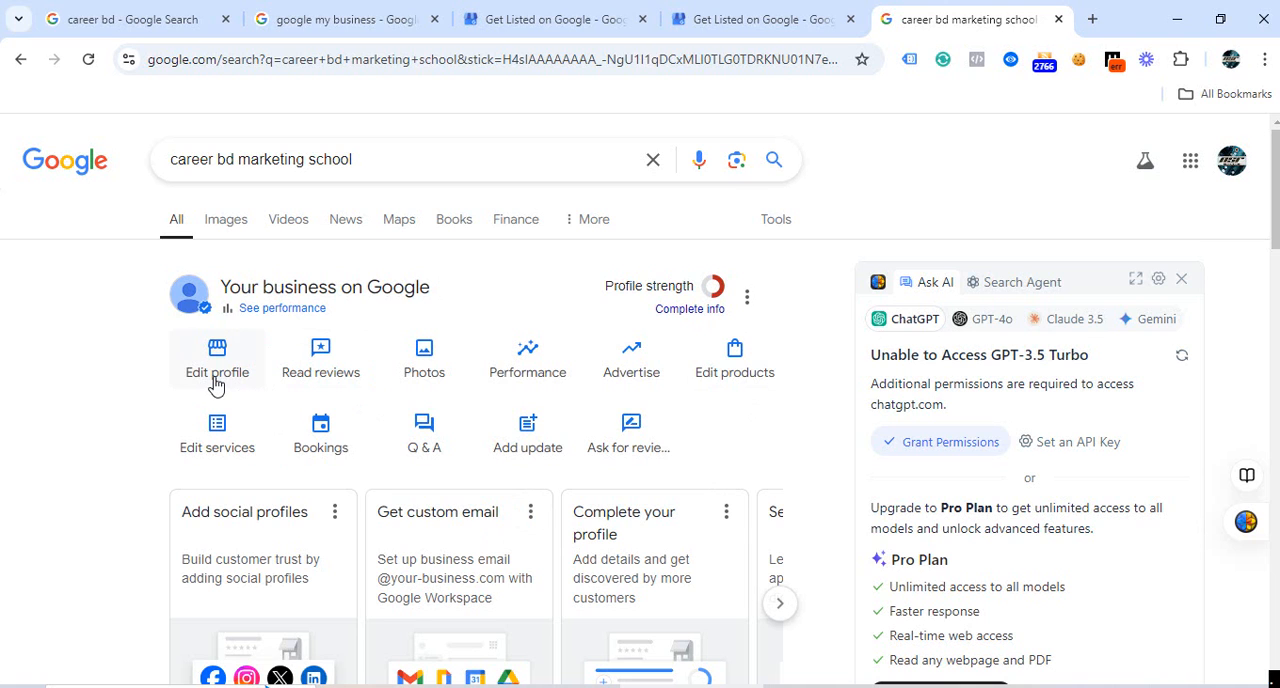
{"action": "scroll", "coordinate": [693, 415], "scroll_direction": "down", "scroll_amount": 15}
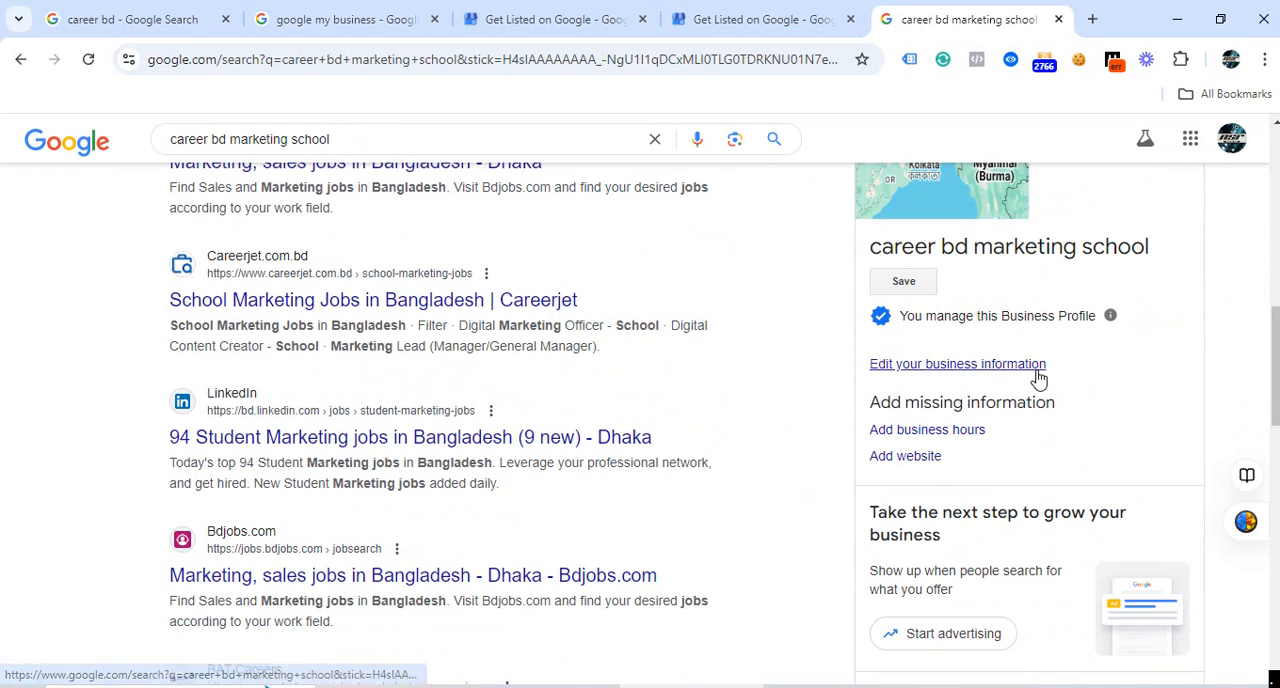
Open the Google Business Profile service from Google's apps and open the profile's business information for editing.
{"action": "left_click", "coordinate": [1187, 150]}
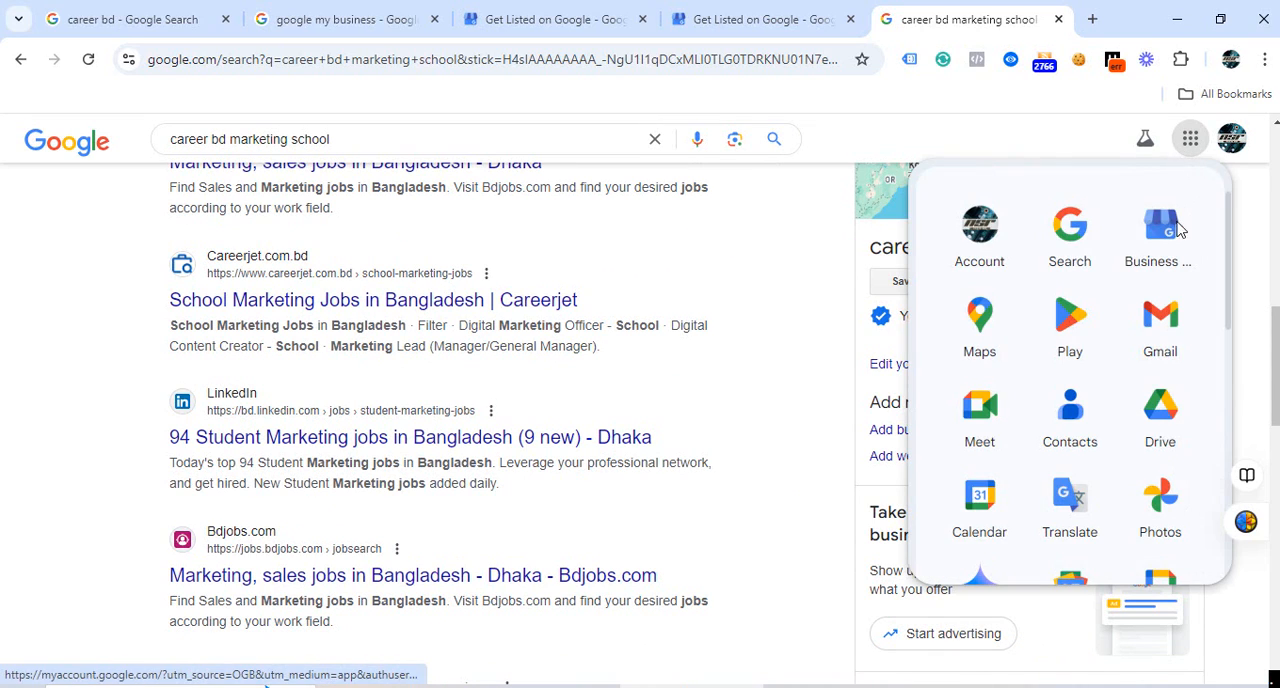
{"action": "left_click", "coordinate": [1152, 272]}
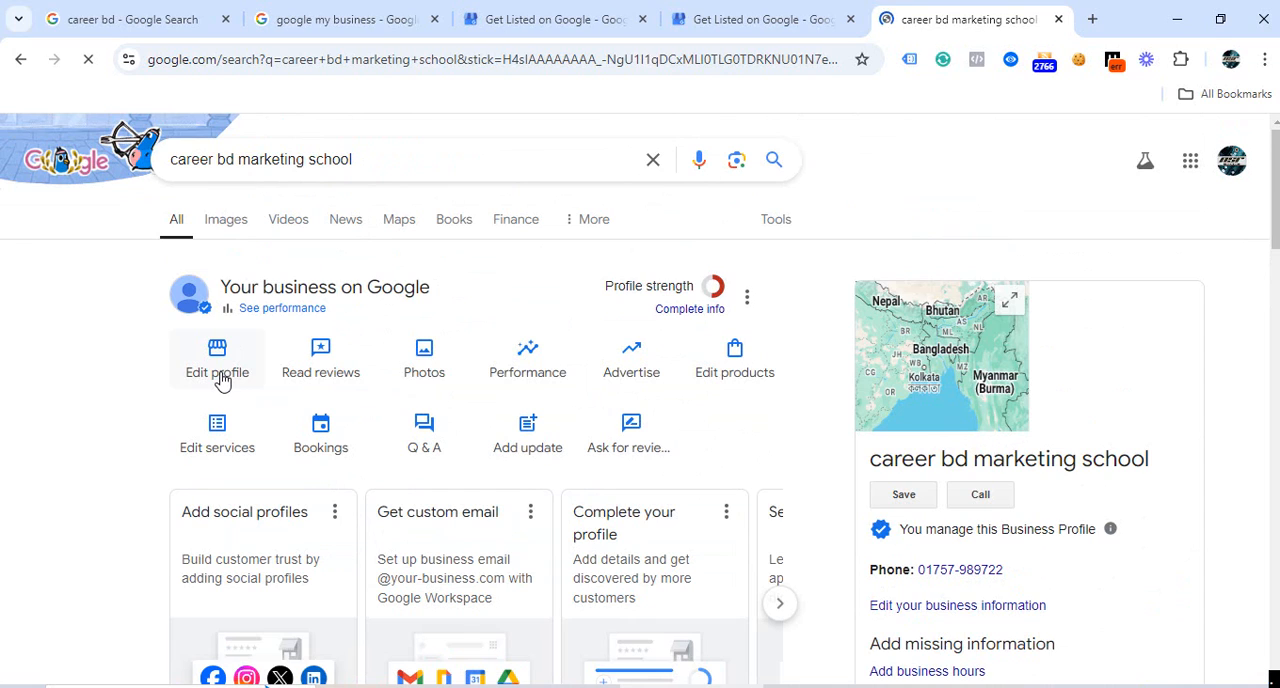
{"action": "left_click", "coordinate": [222, 381]}
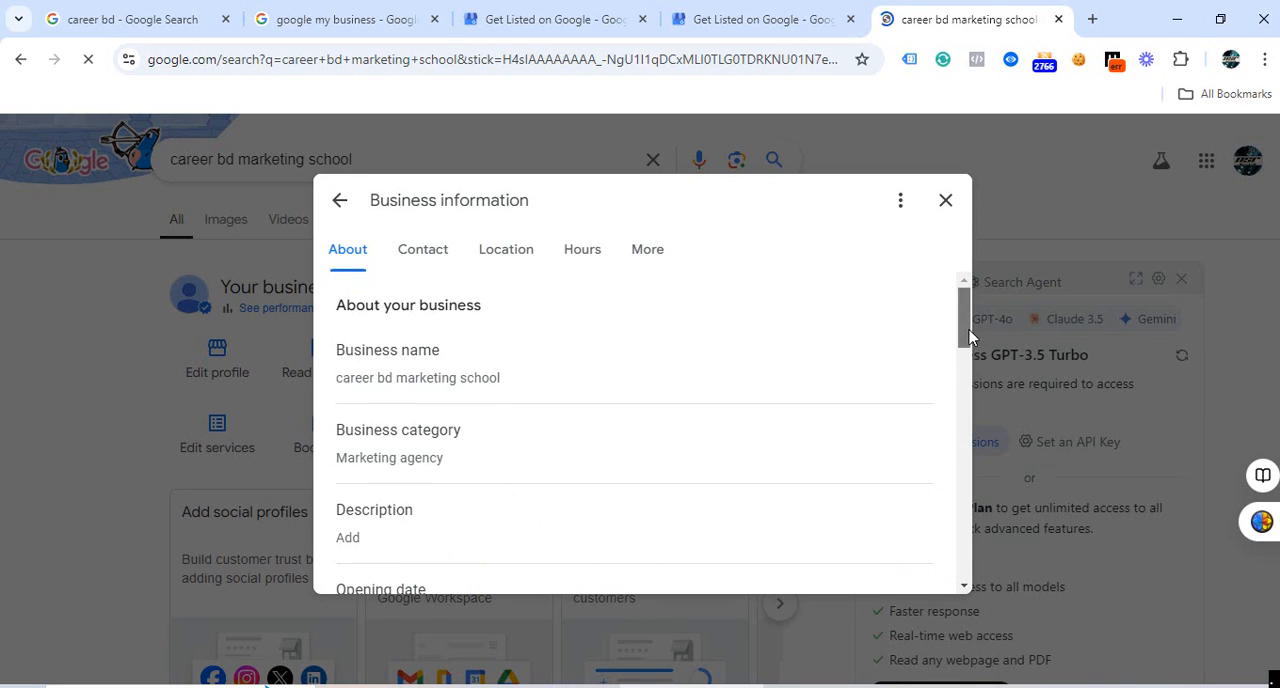
Examine the business information fields, covering the description, opening date, contact details, location, service area, hours and service options.
{"action": "scroll", "coordinate": [608, 522], "scroll_direction": "down", "scroll_amount": 1}
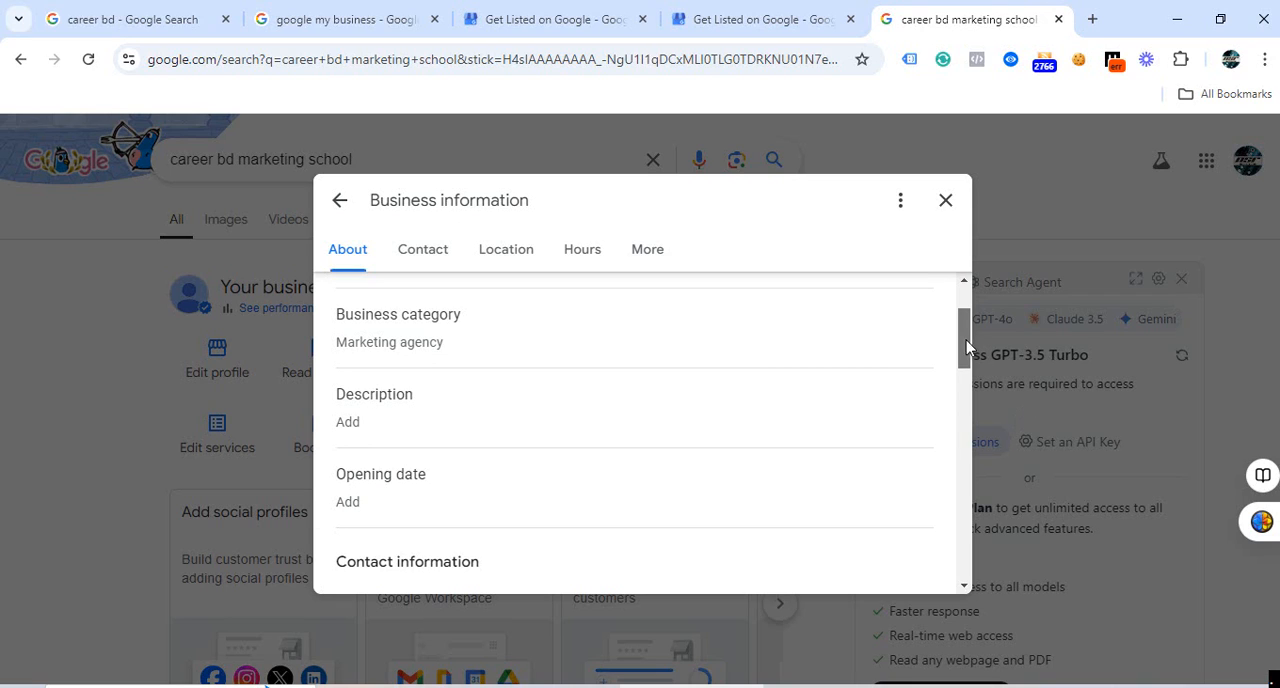
{"action": "left_click_drag", "start_coordinate": [966, 347], "coordinate": [966, 356]}
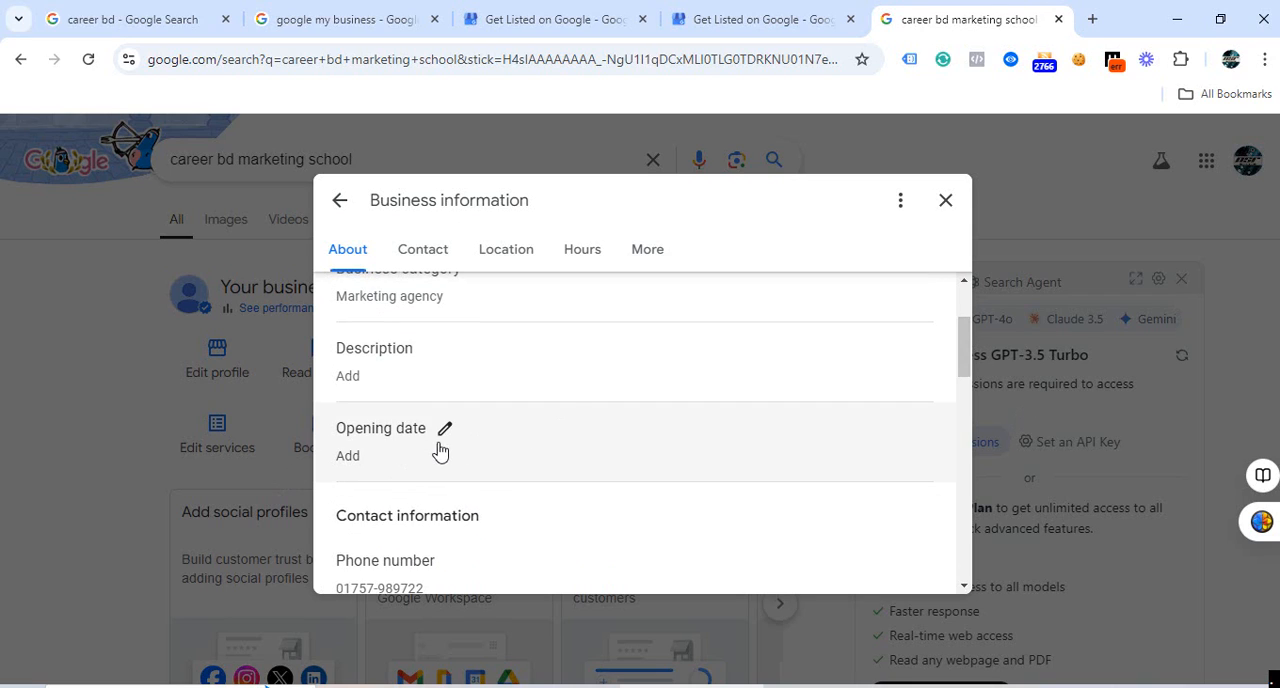
{"action": "left_click_drag", "start_coordinate": [961, 345], "coordinate": [961, 398]}
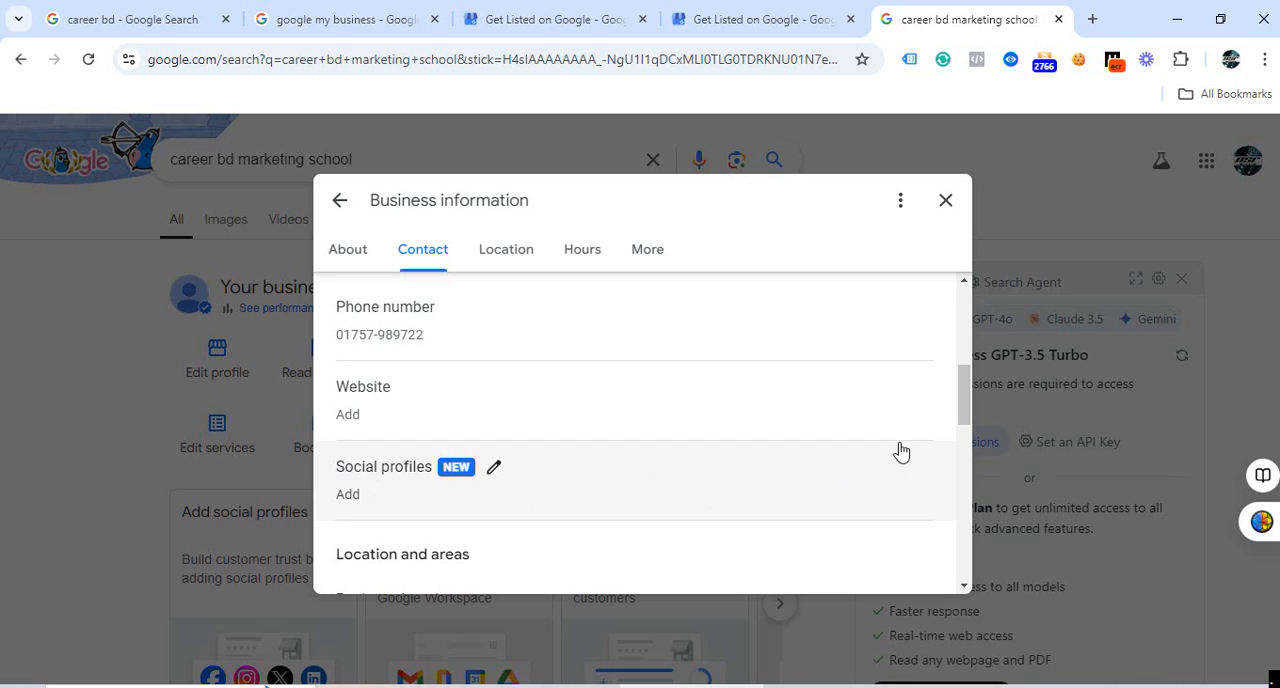
{"action": "scroll", "coordinate": [963, 400], "scroll_direction": "down", "scroll_amount": 2}
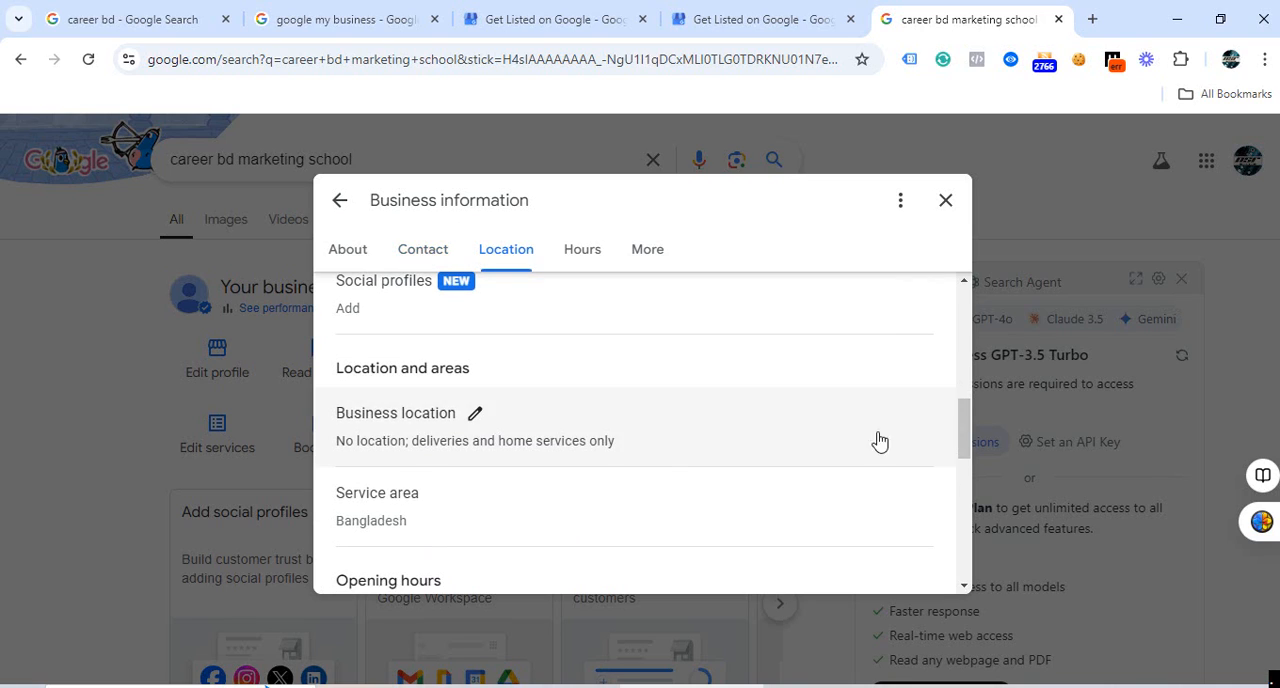
{"action": "left_click", "coordinate": [877, 442]}
{"action": "scroll", "coordinate": [557, 441], "scroll_direction": "down", "scroll_amount": 3}
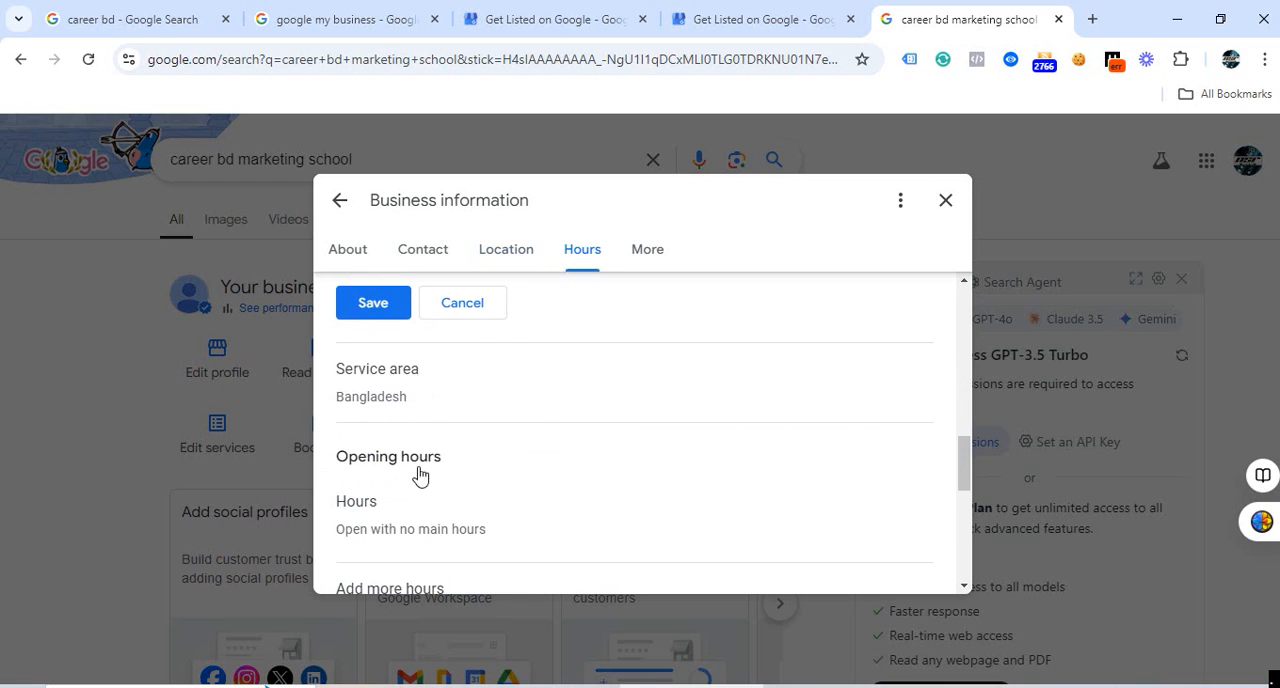
{"action": "scroll", "coordinate": [423, 477], "scroll_direction": "down", "scroll_amount": 3}
{"action": "scroll", "coordinate": [379, 521], "scroll_direction": "down", "scroll_amount": 3}
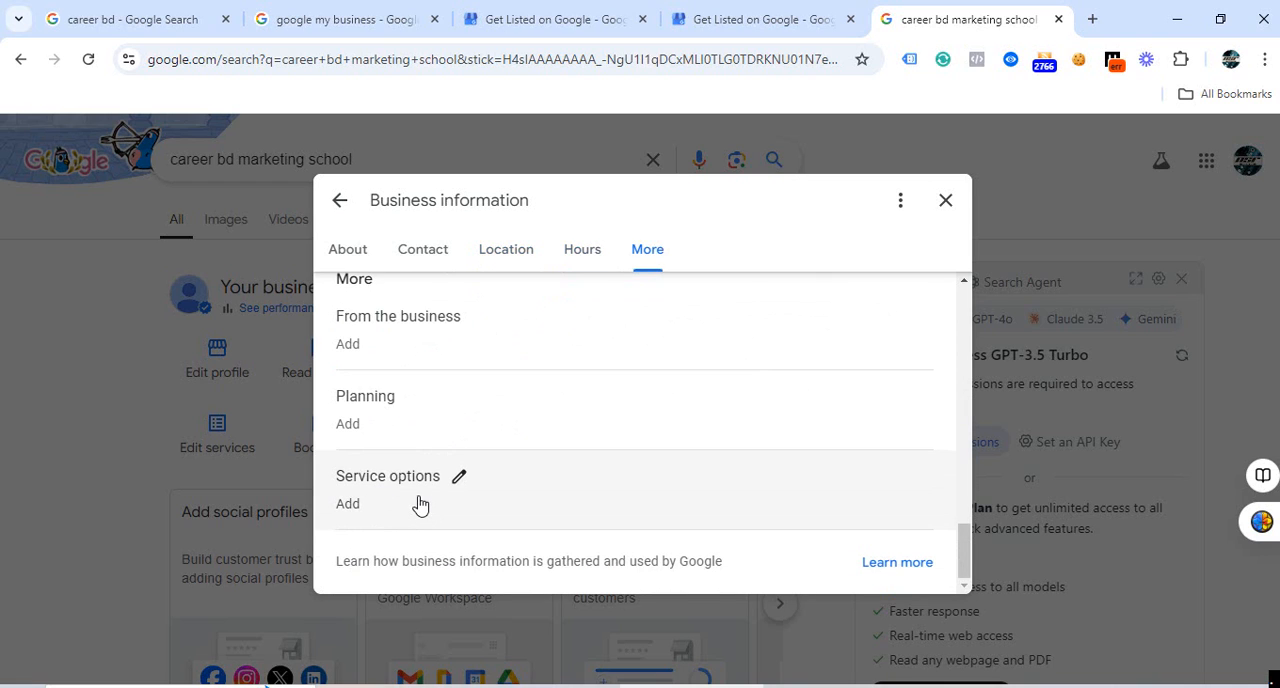
{"action": "scroll", "coordinate": [442, 503], "scroll_direction": "up", "scroll_amount": 9}
{"action": "scroll", "coordinate": [445, 500], "scroll_direction": "up", "scroll_amount": 5}
{"action": "left_click", "coordinate": [210, 430]}
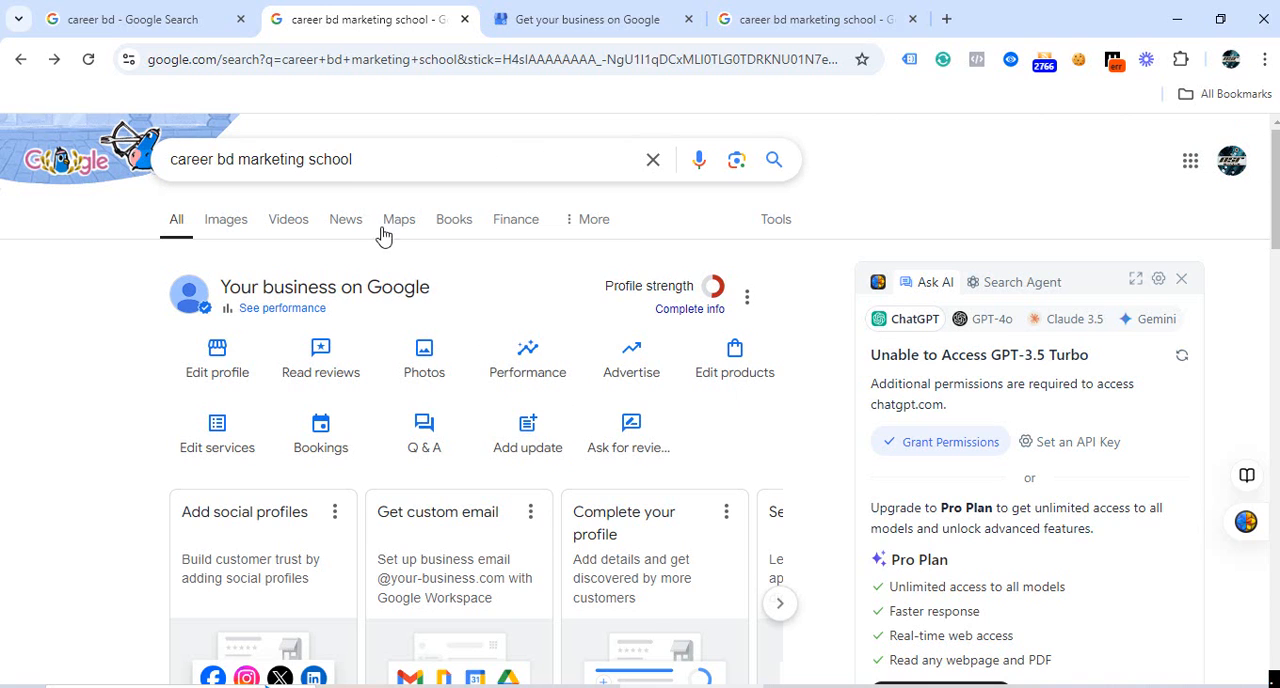
Review the "career bd marketing school" search listing, comparing its public business panel with the profile management options.
{"action": "scroll", "coordinate": [994, 406], "scroll_direction": "down", "scroll_amount": 10}
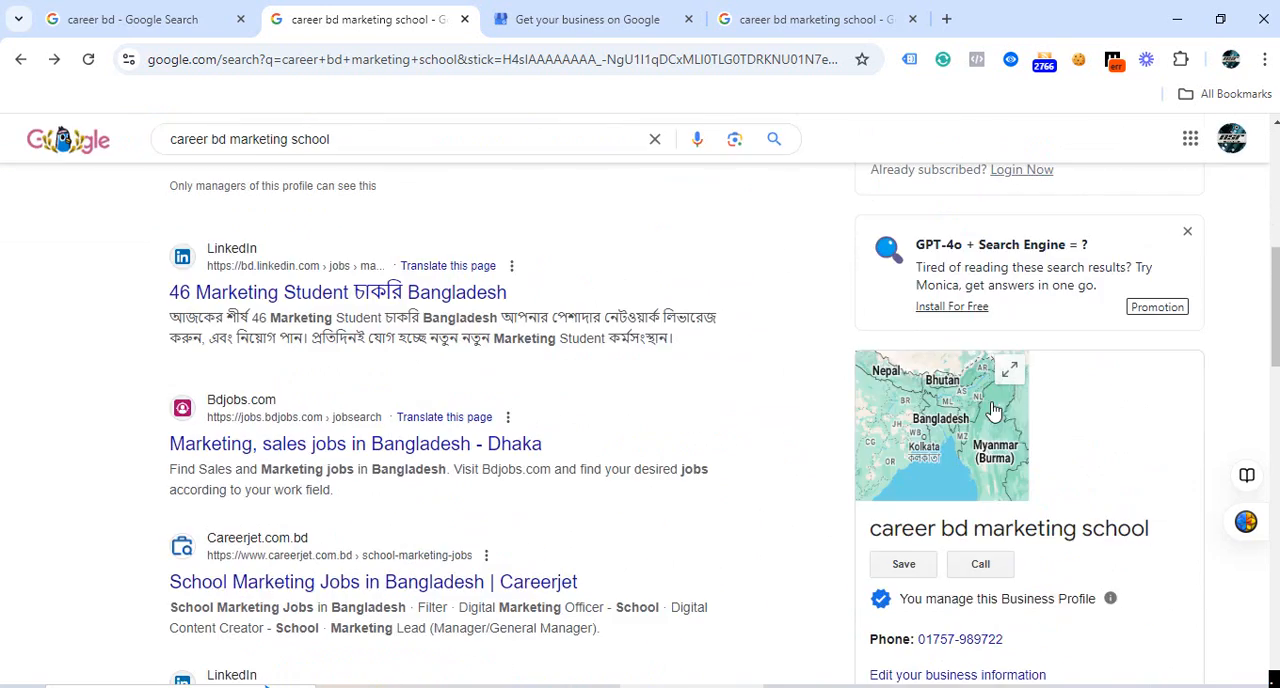
{"action": "scroll", "coordinate": [994, 414], "scroll_direction": "up", "scroll_amount": 5}
{"action": "scroll", "coordinate": [994, 414], "scroll_direction": "down", "scroll_amount": 3}
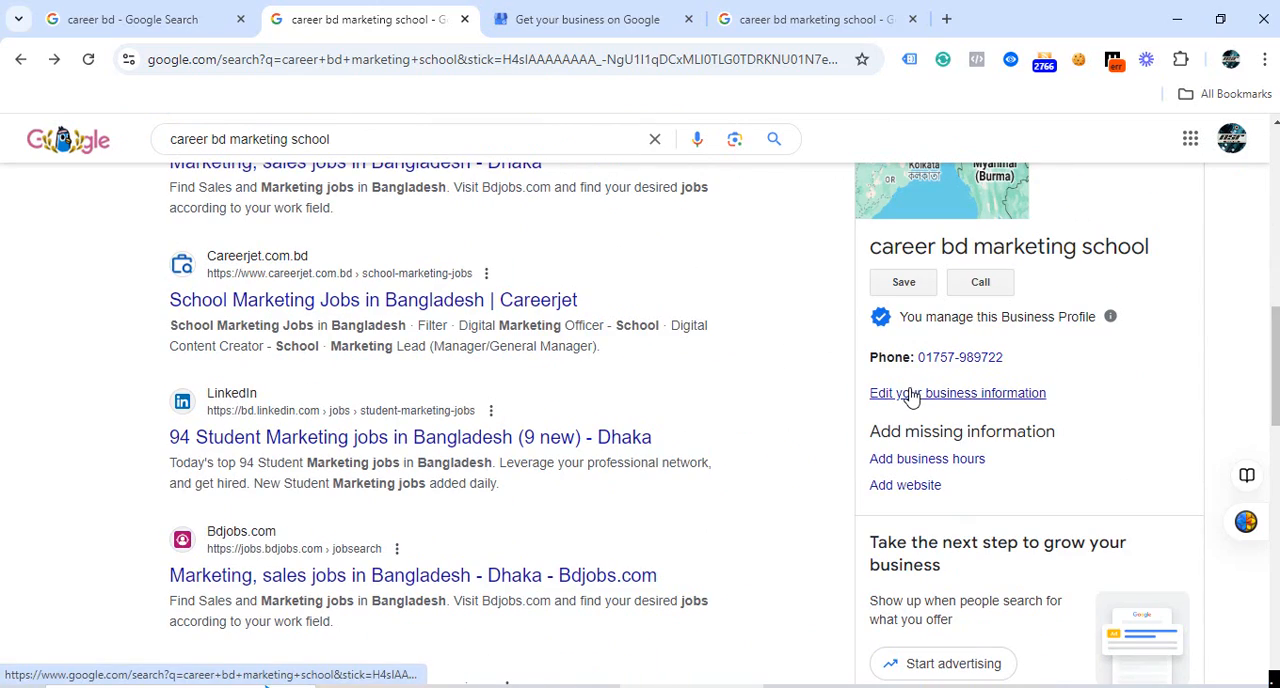
{"action": "scroll", "coordinate": [914, 488], "scroll_direction": "down", "scroll_amount": 3}
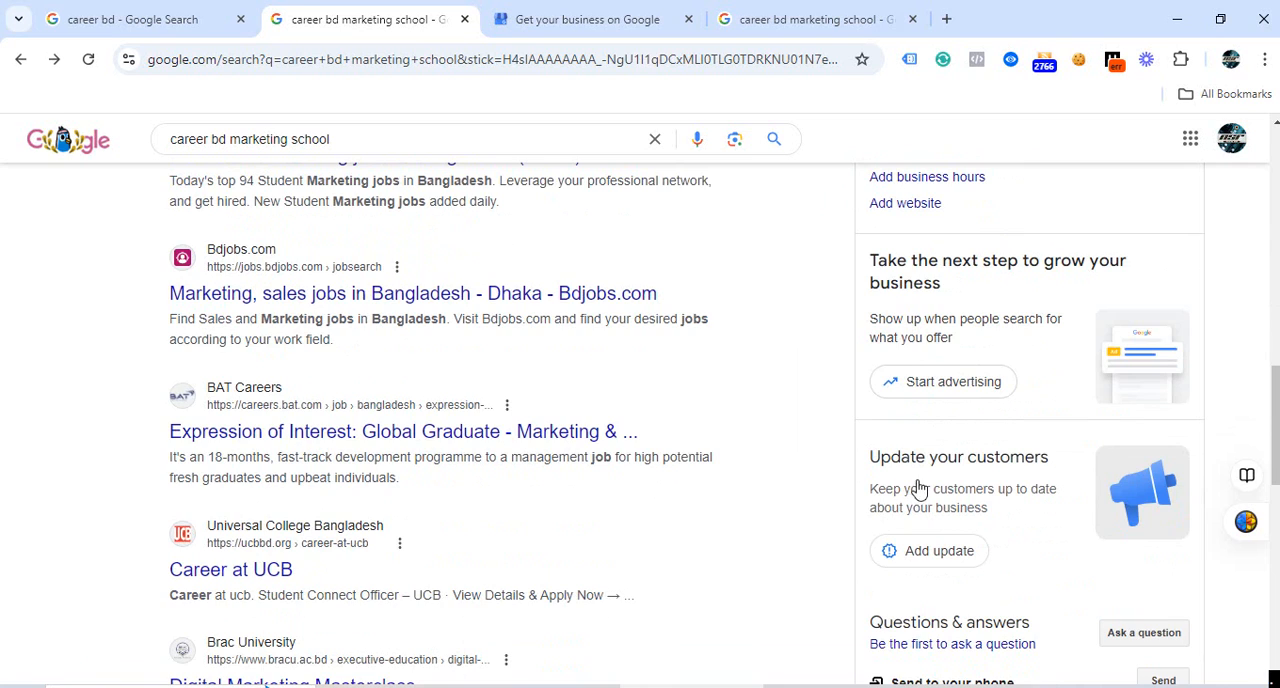
{"action": "scroll", "coordinate": [920, 488], "scroll_direction": "up", "scroll_amount": 11}
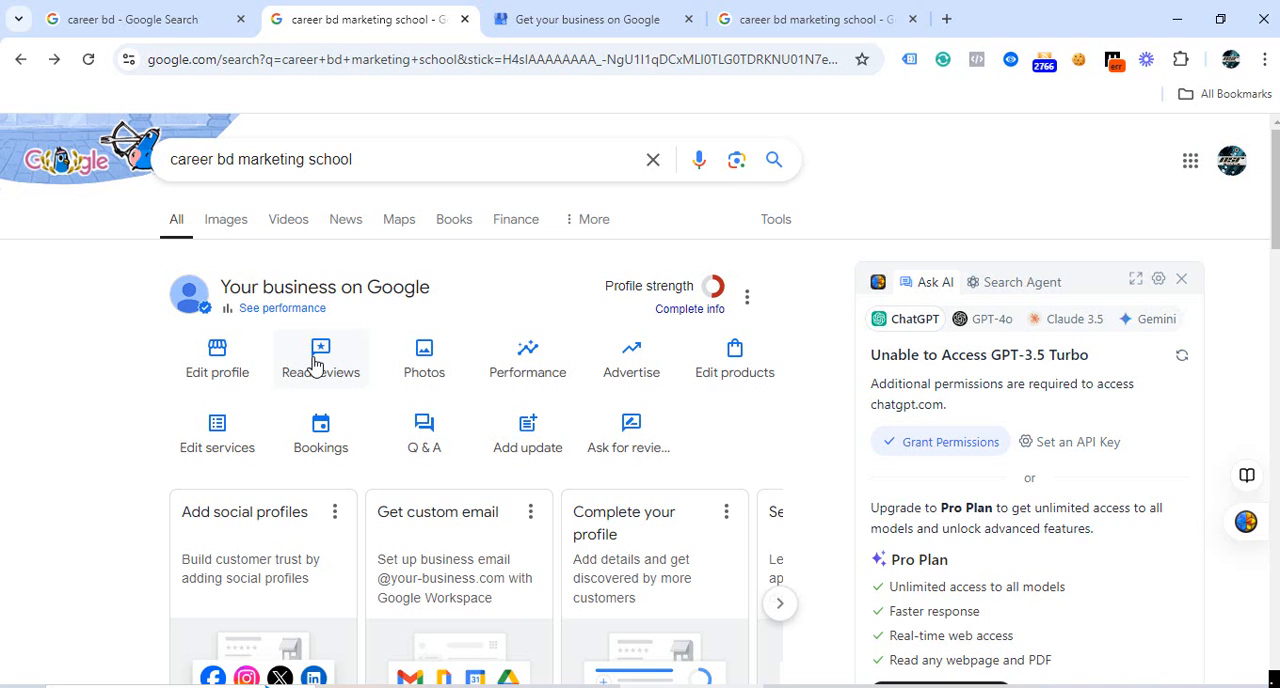
{"action": "scroll", "coordinate": [977, 408], "scroll_direction": "down", "scroll_amount": 7}
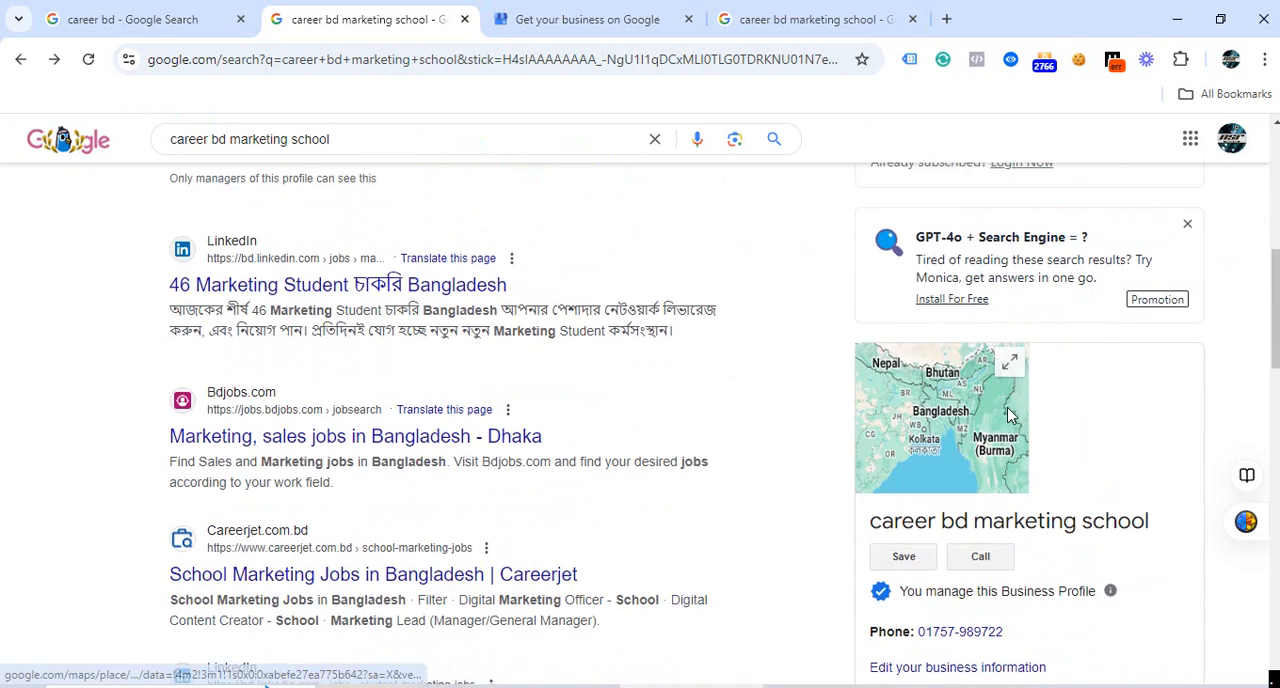
{"action": "scroll", "coordinate": [1083, 397], "scroll_direction": "down", "scroll_amount": 3}
{"action": "scroll", "coordinate": [983, 471], "scroll_direction": "up", "scroll_amount": 10}
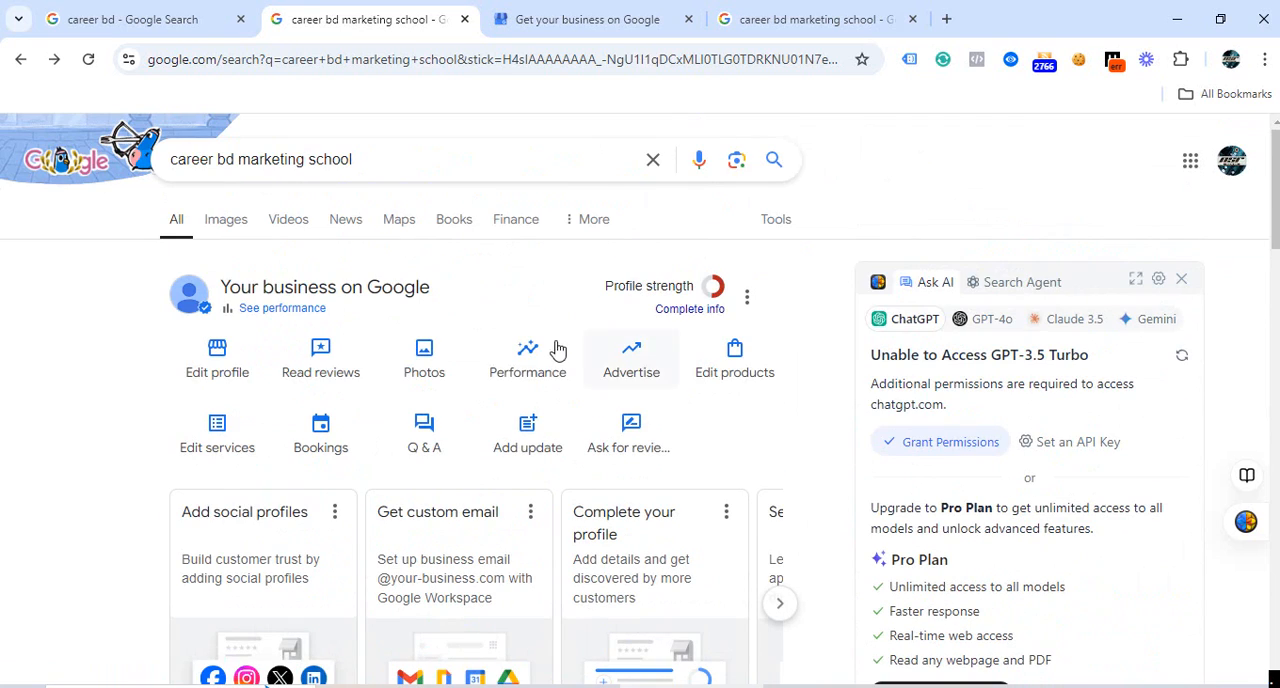